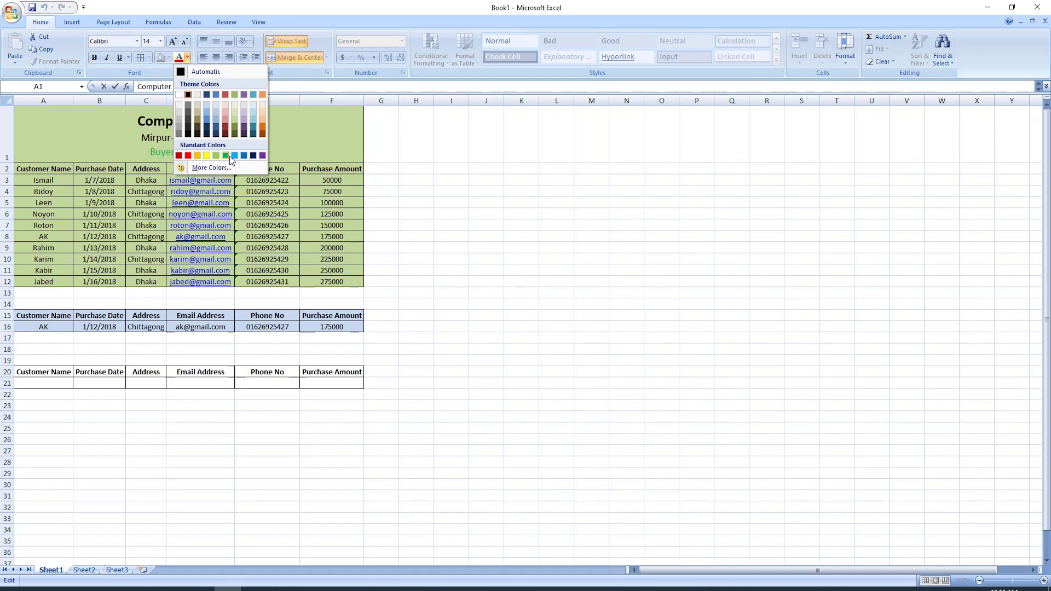
Color the "Buyer Information" line in the merged heading cell A1 with the standard Blue font color
click(244, 156)
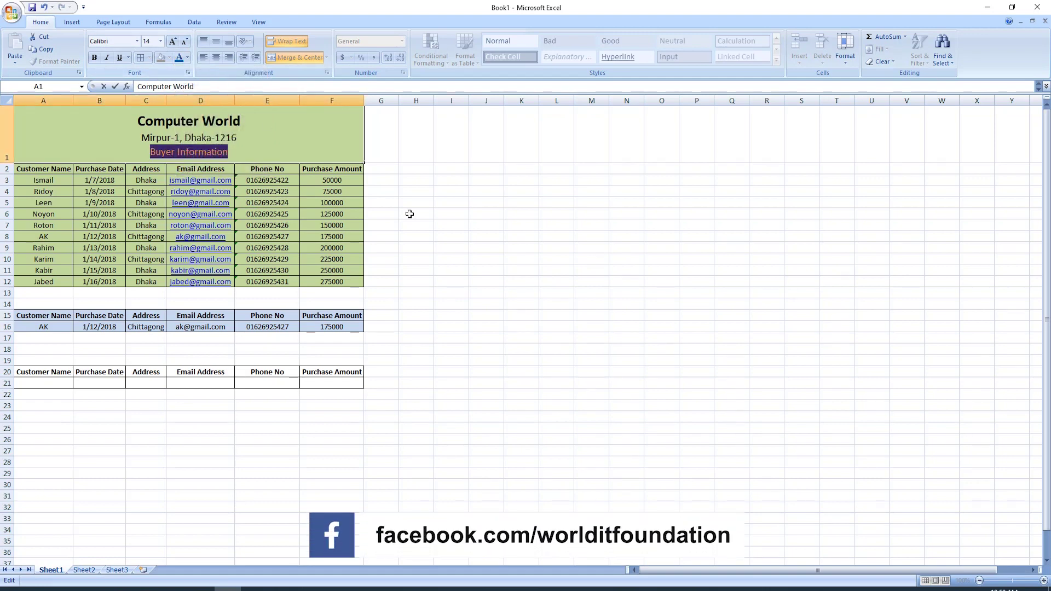
click(452, 214)
click(301, 113)
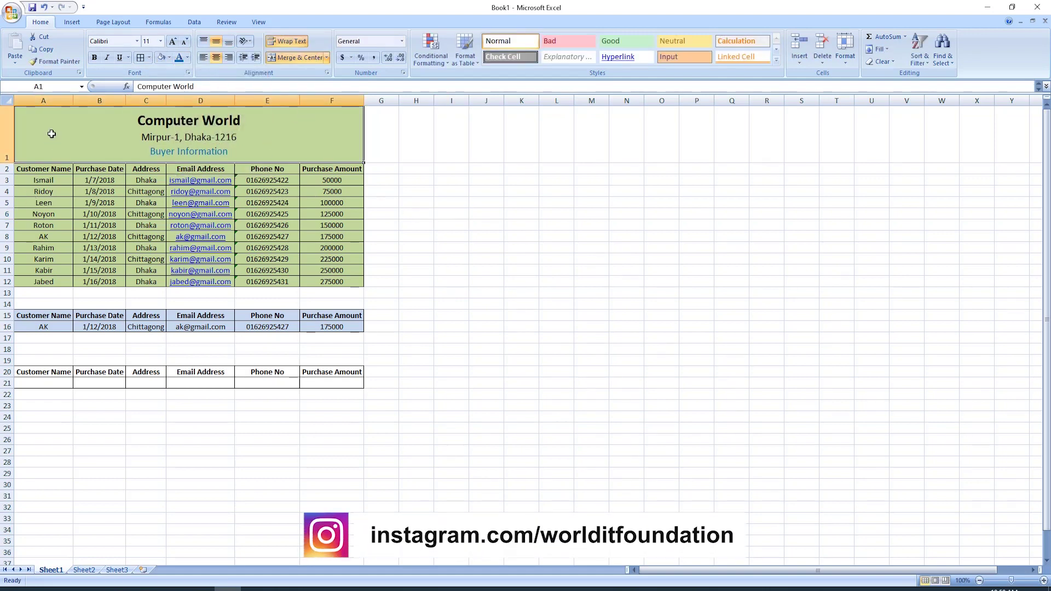
Examine the source table and the VLOOKUP formulas behind the date, address, email, phone and amount cells in row 16
drag(82, 133, 262, 277)
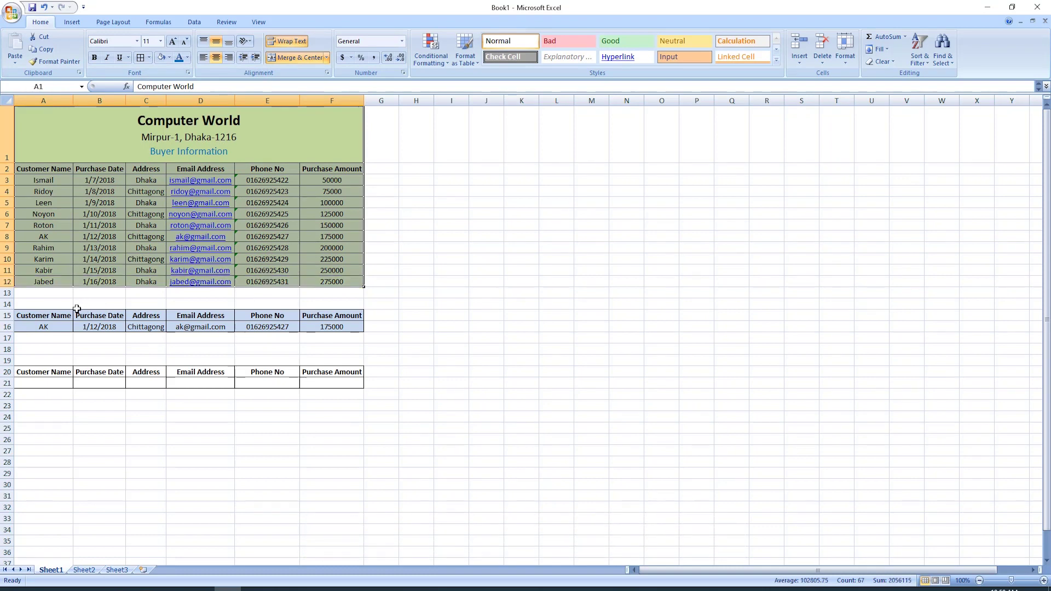
click(57, 327)
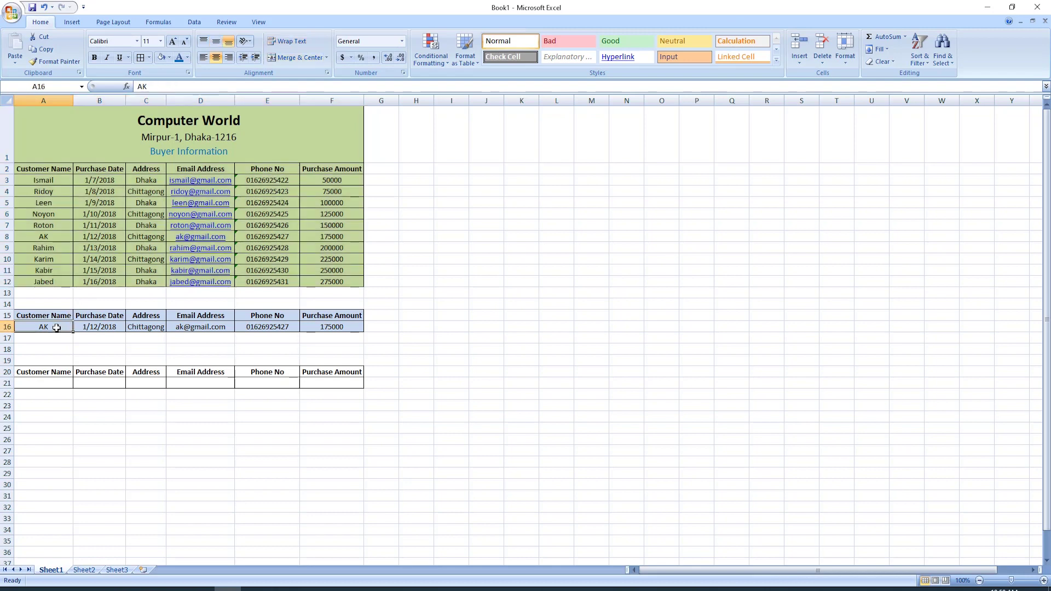
key(Right)
key(Right)
key(Right)
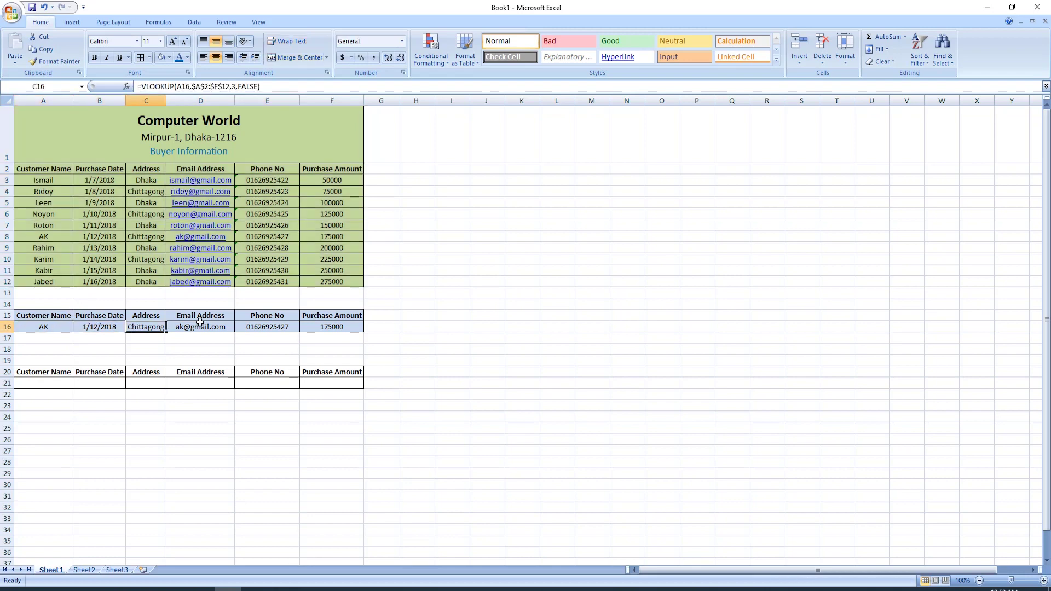
click(105, 327)
click(161, 324)
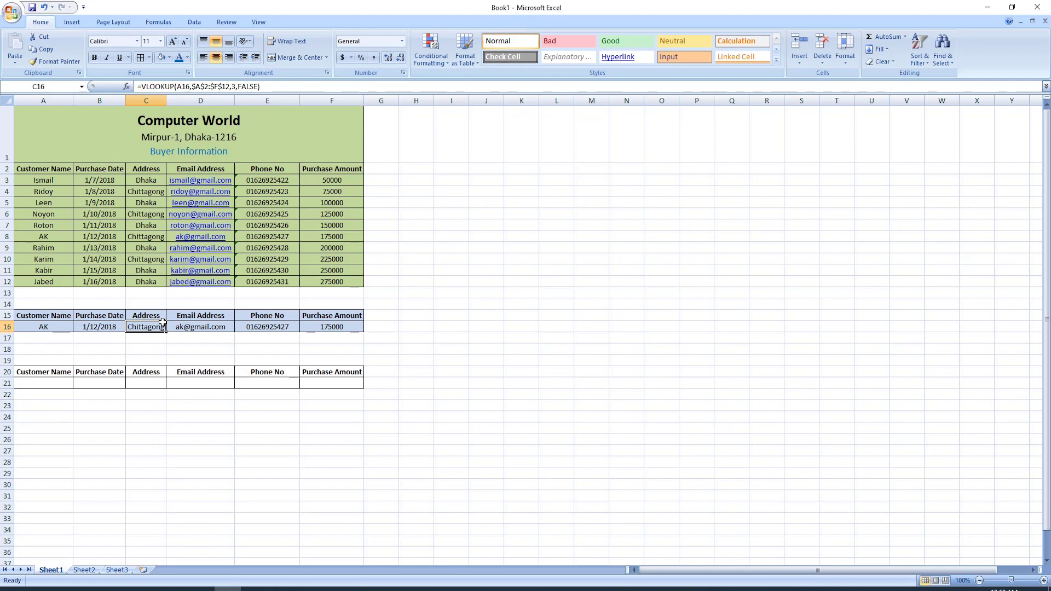
click(57, 331)
click(84, 332)
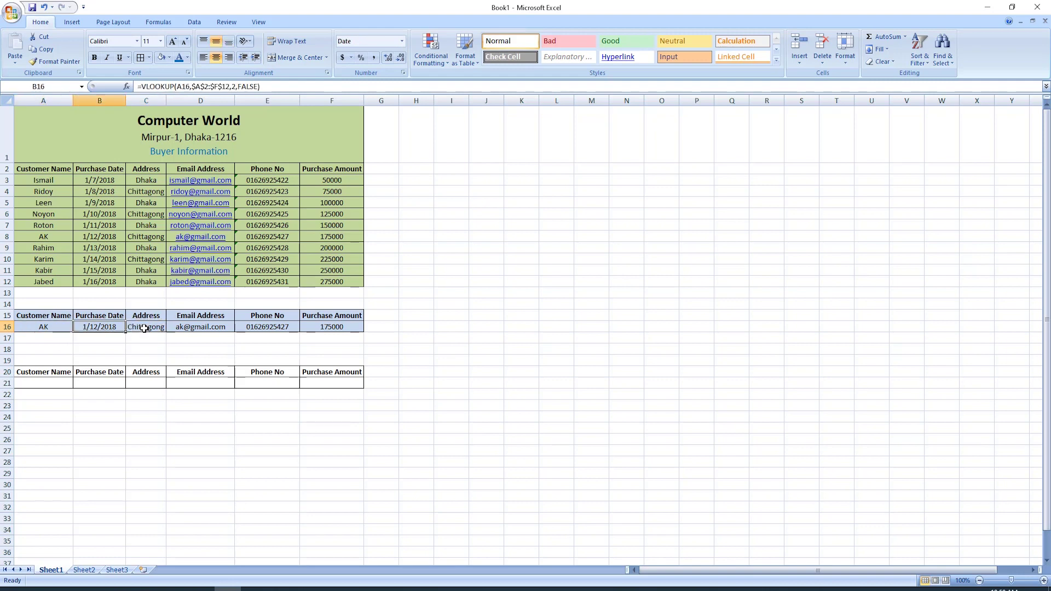
click(190, 327)
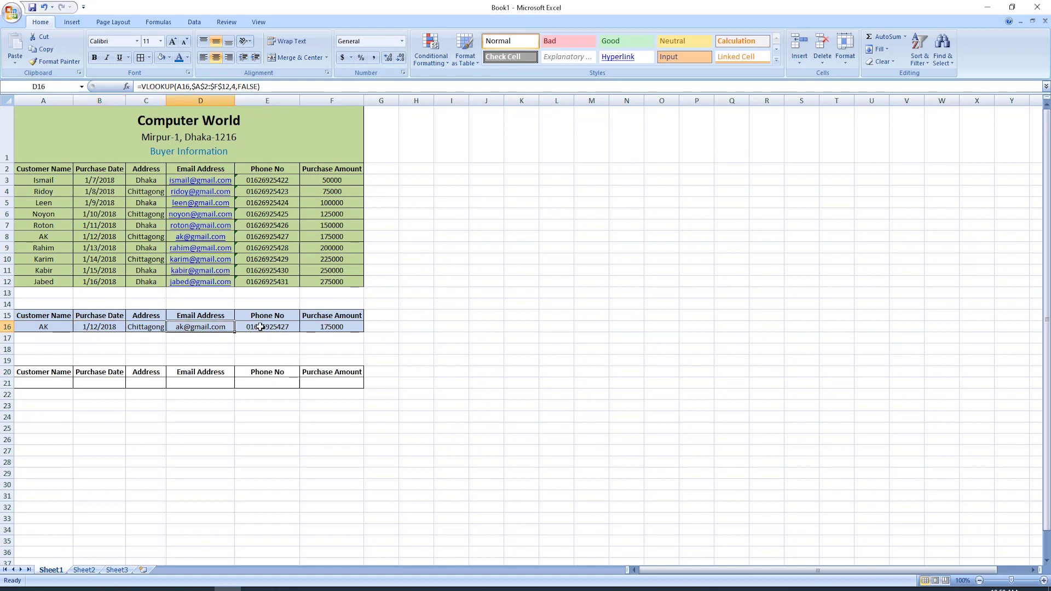
click(262, 328)
click(316, 328)
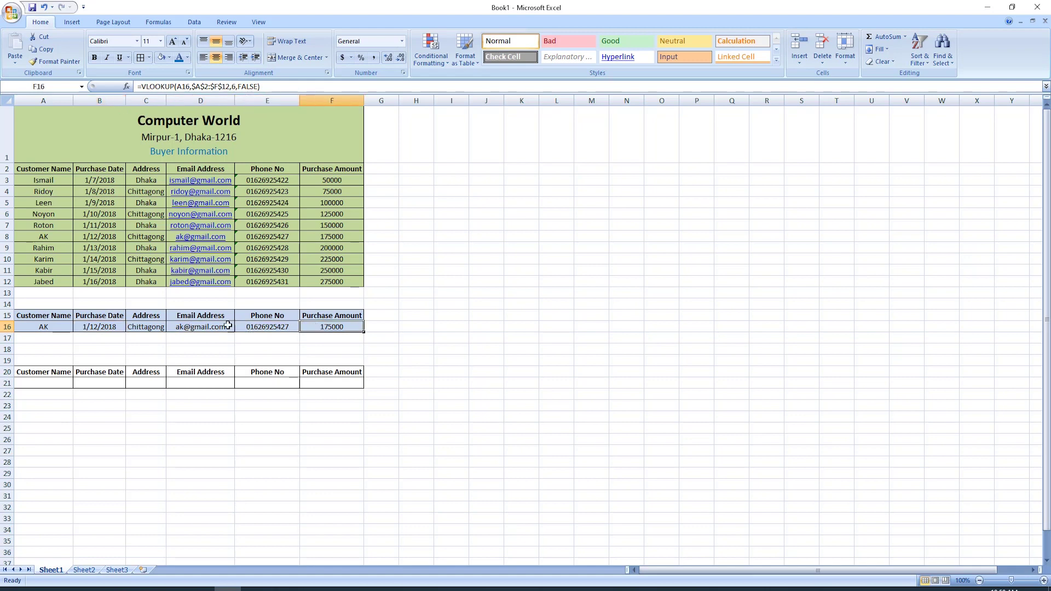
click(88, 383)
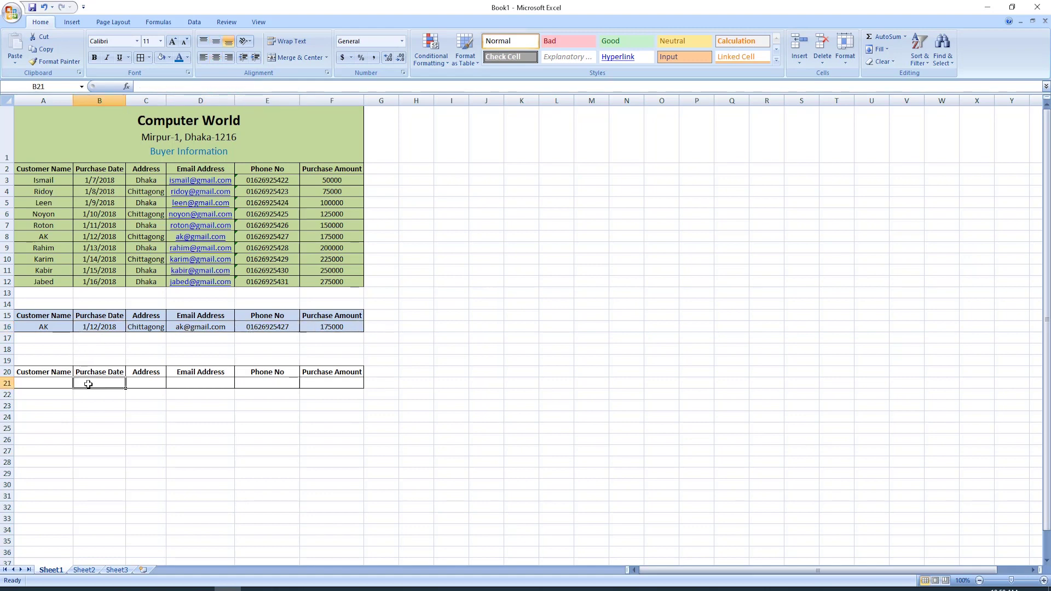
click(91, 328)
click(51, 328)
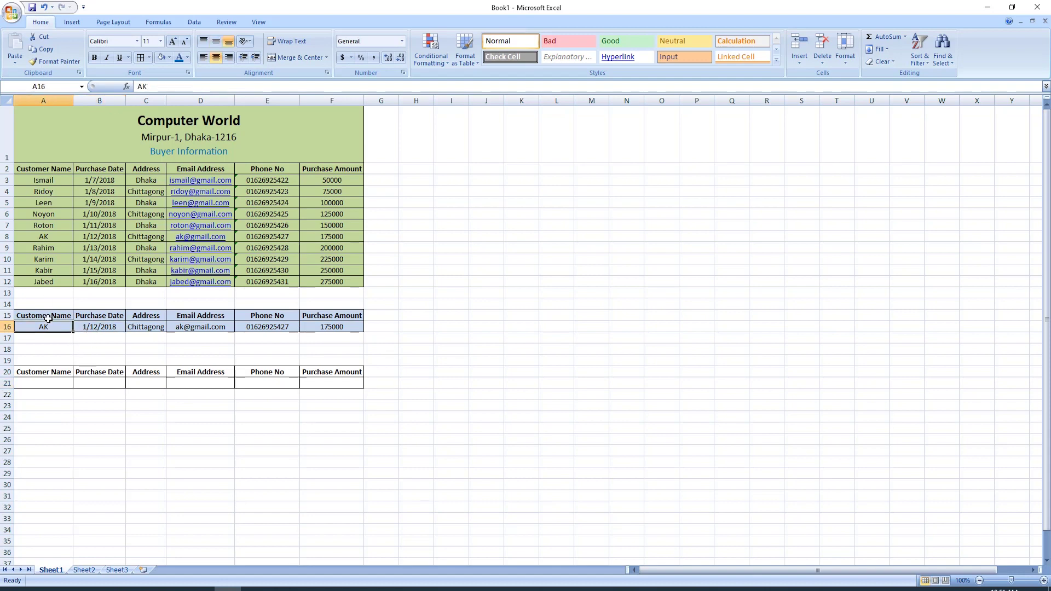
Copy the customer name from cell A10 into the lookup cell A16
click(43, 259)
key(ctrl+c)
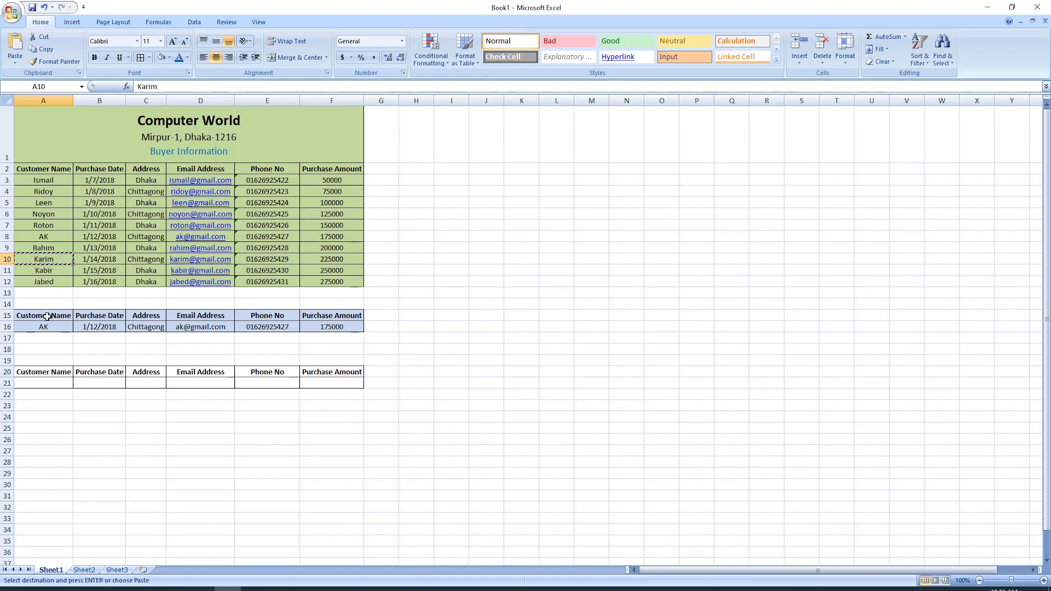
click(48, 328)
key(ctrl+v)
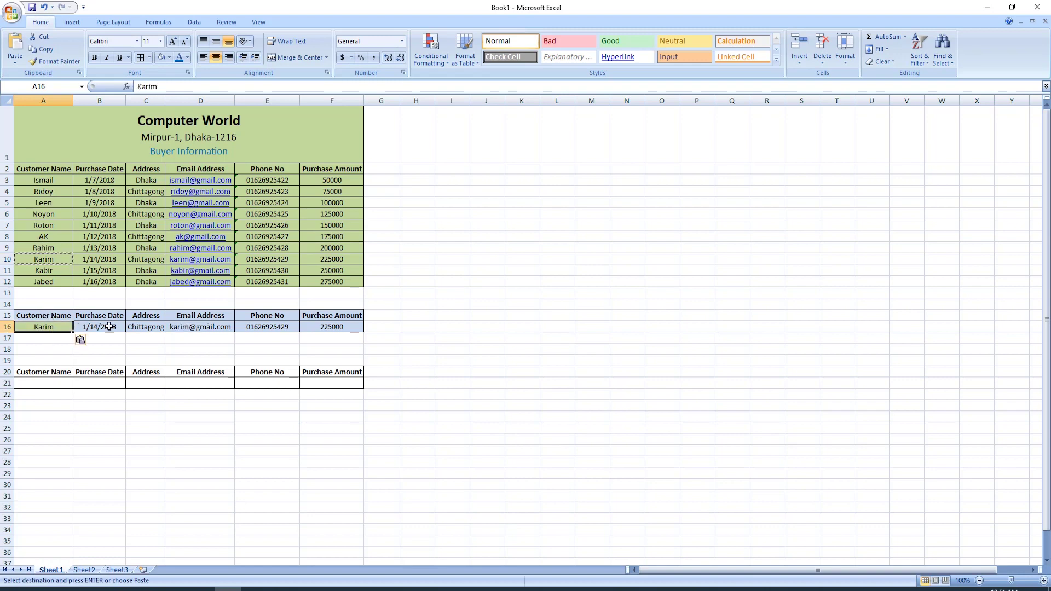
Replace the customer name in lookup cell A16 with a copy of the name in cell A7
click(38, 225)
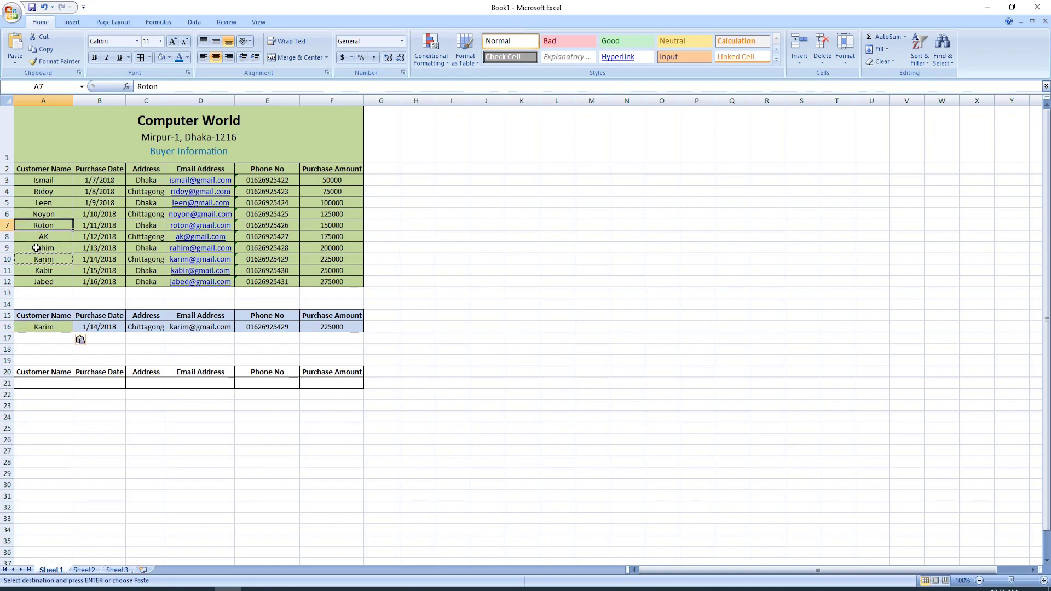
key(ctrl+c)
click(44, 327)
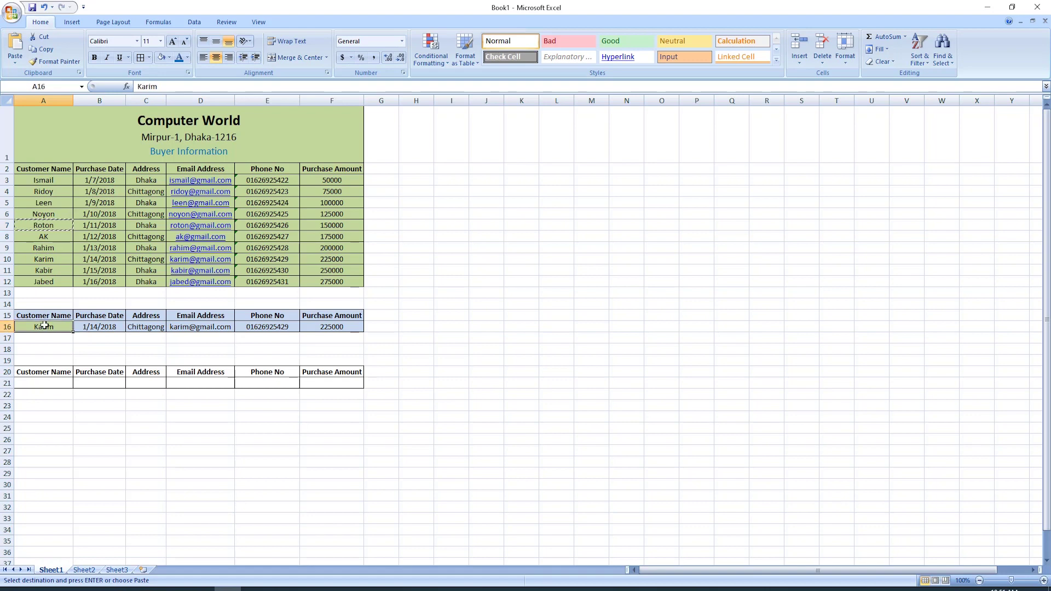
key(ctrl+v)
click(55, 350)
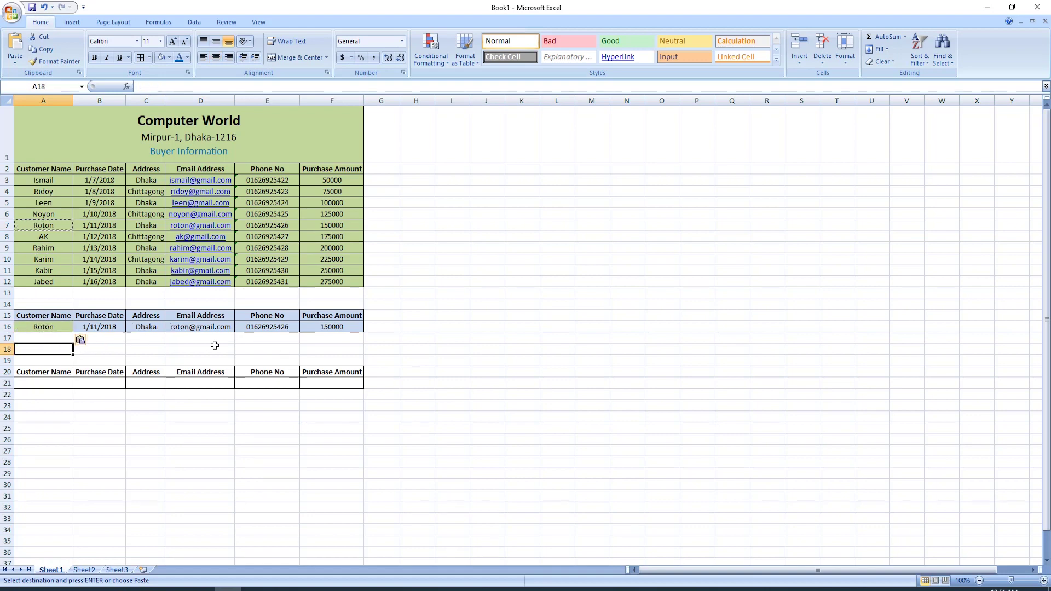
click(146, 347)
click(111, 340)
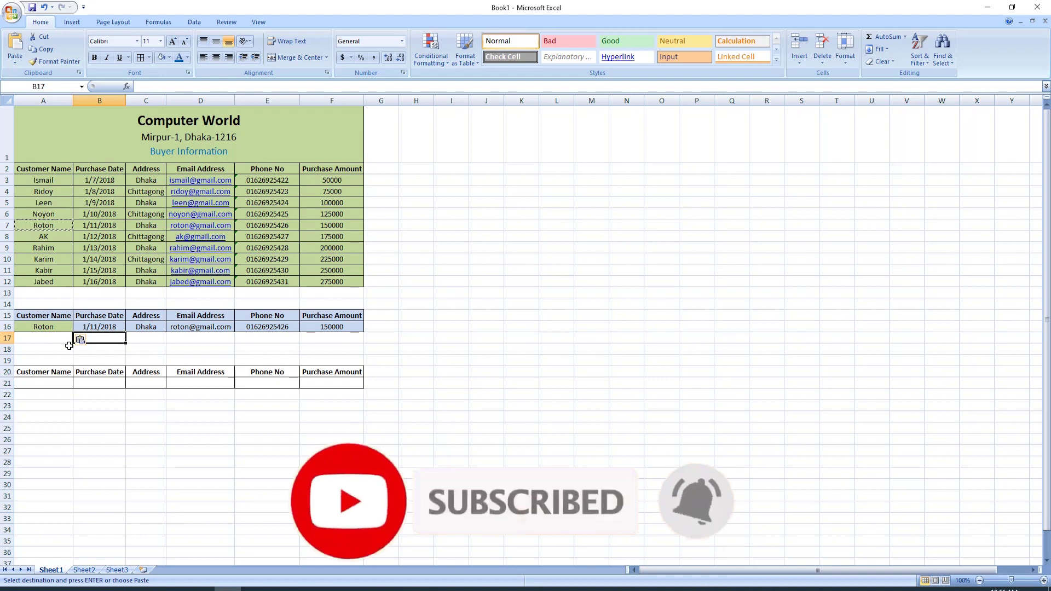
key(Escape)
Enter the customer name listed in row 4 into cell A21 of the empty lookup table
click(47, 383)
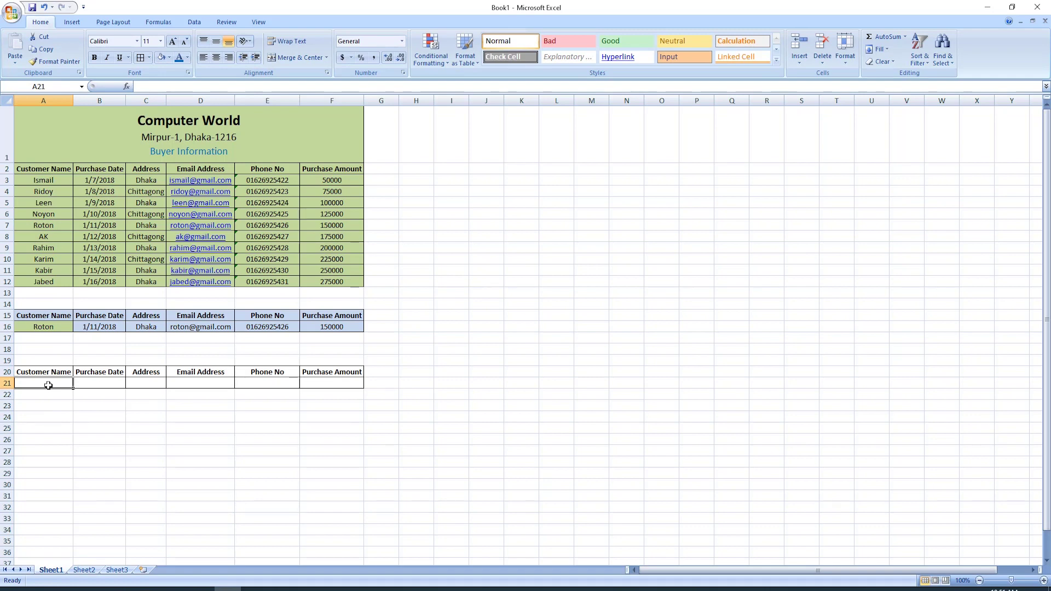
text(ri)
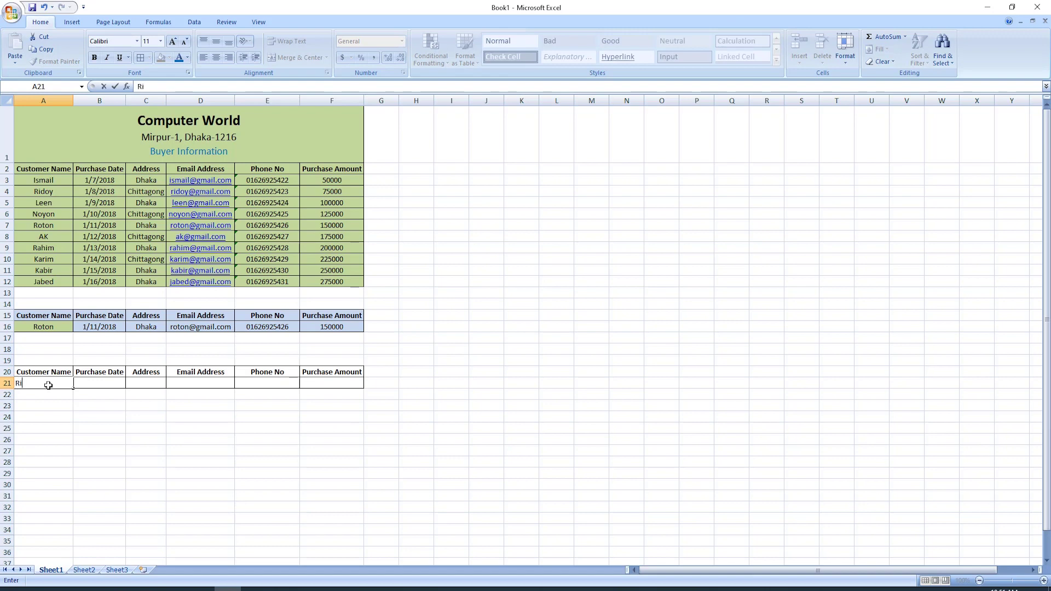
text(doy)
click(90, 381)
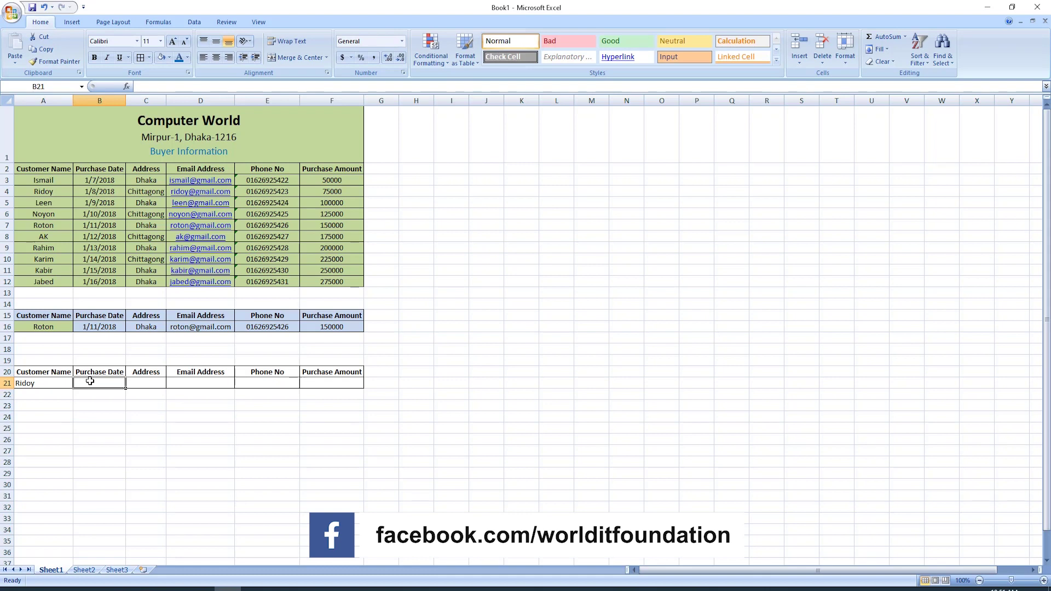
click(145, 381)
click(209, 384)
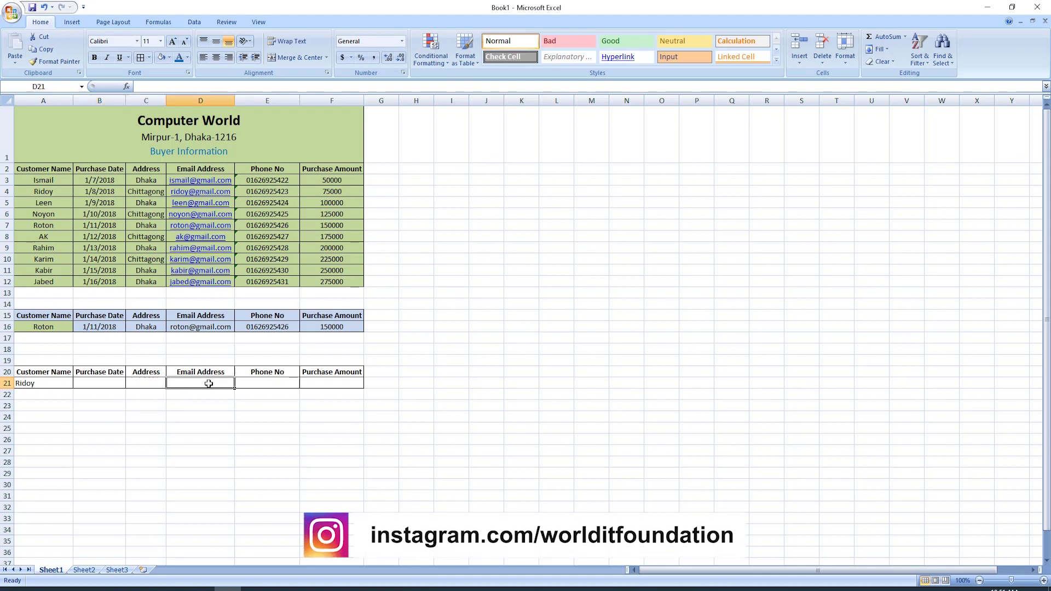
click(272, 381)
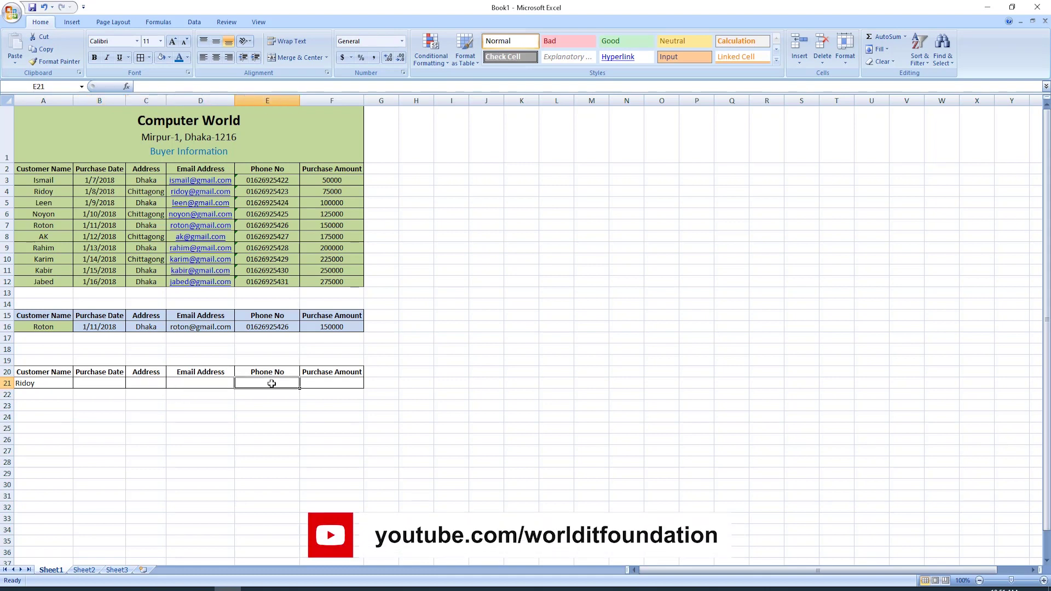
click(322, 380)
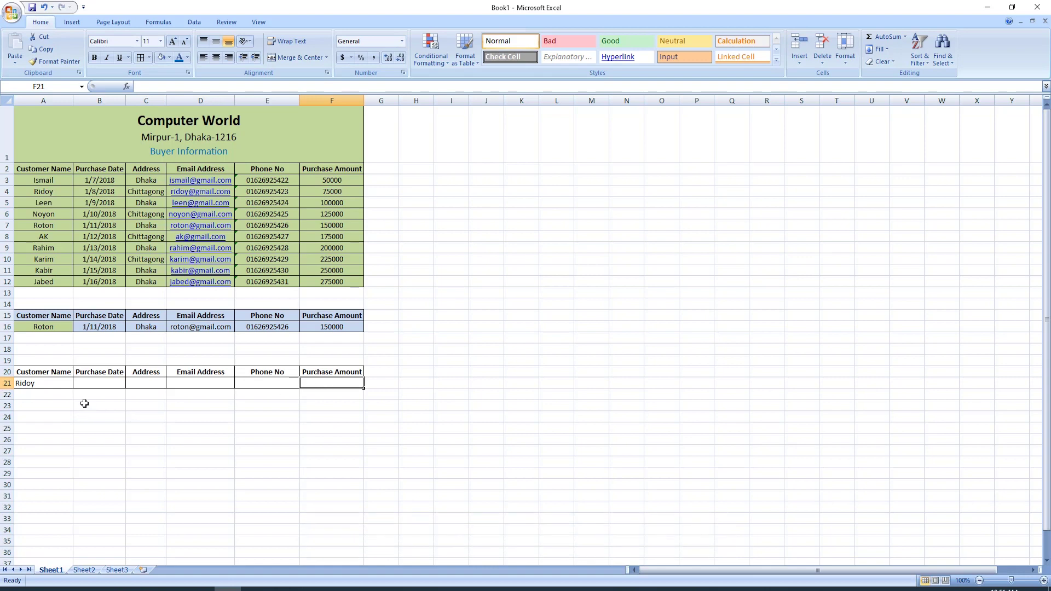
Start a VLOOKUP formula in the Purchase Date cell B21 with A21 as the lookup value
click(98, 385)
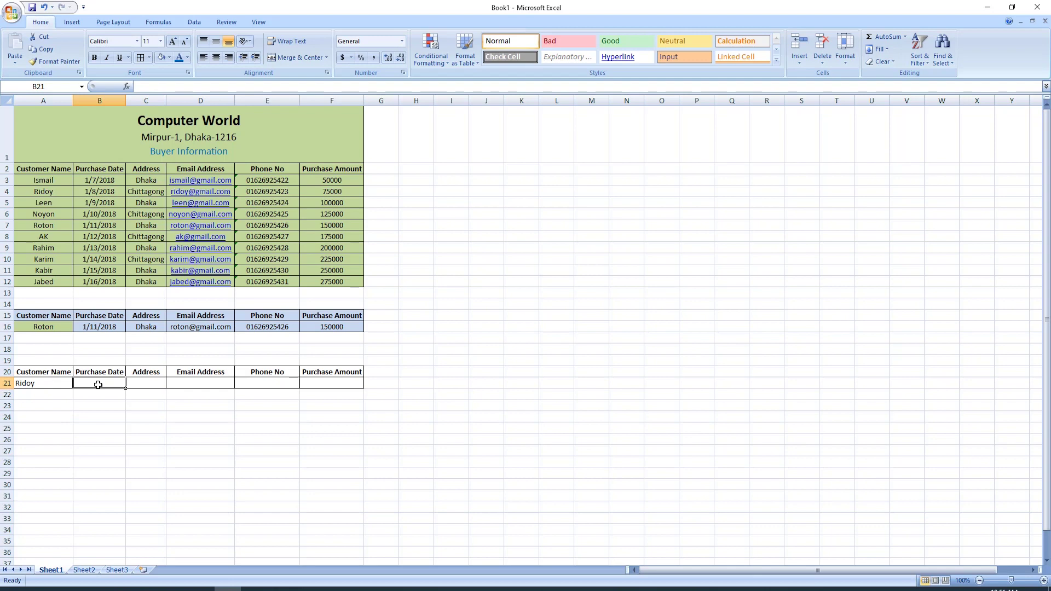
text(=vlo)
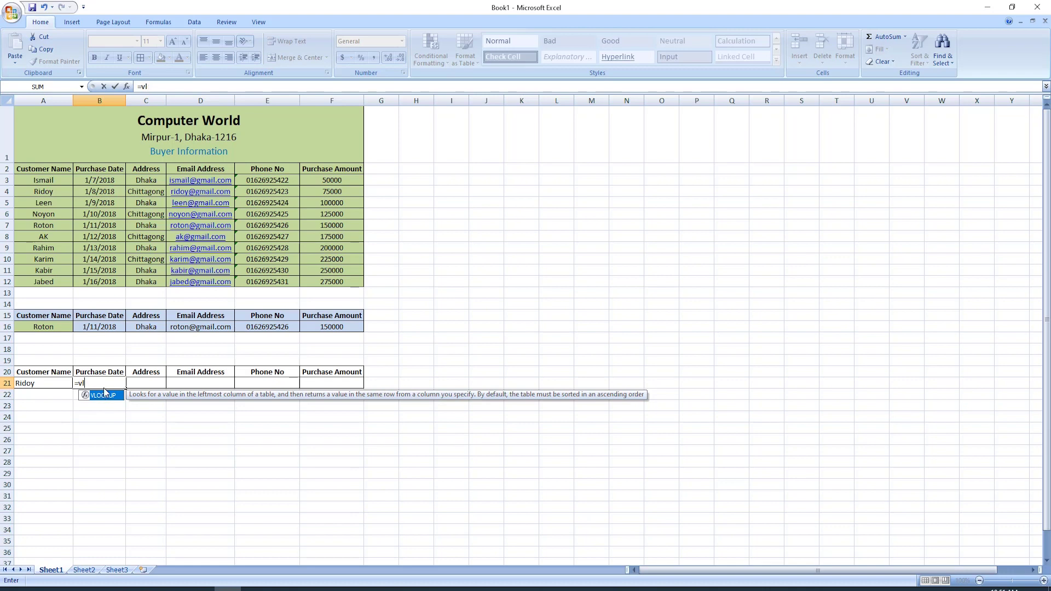
key(BackSpace)
key(BackSpace)
key(BackSpace)
text(v)
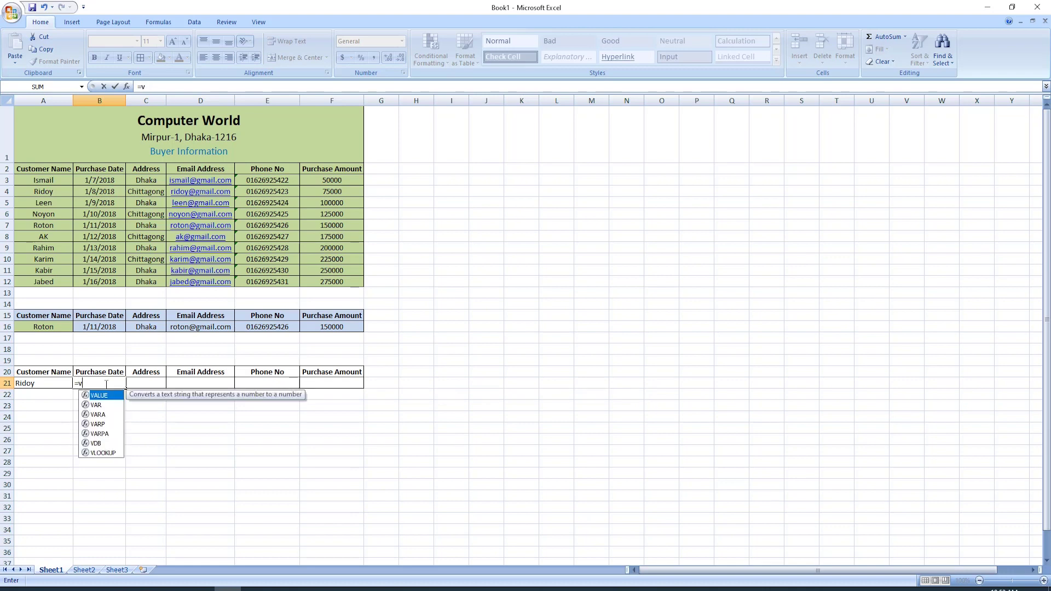
text(l)
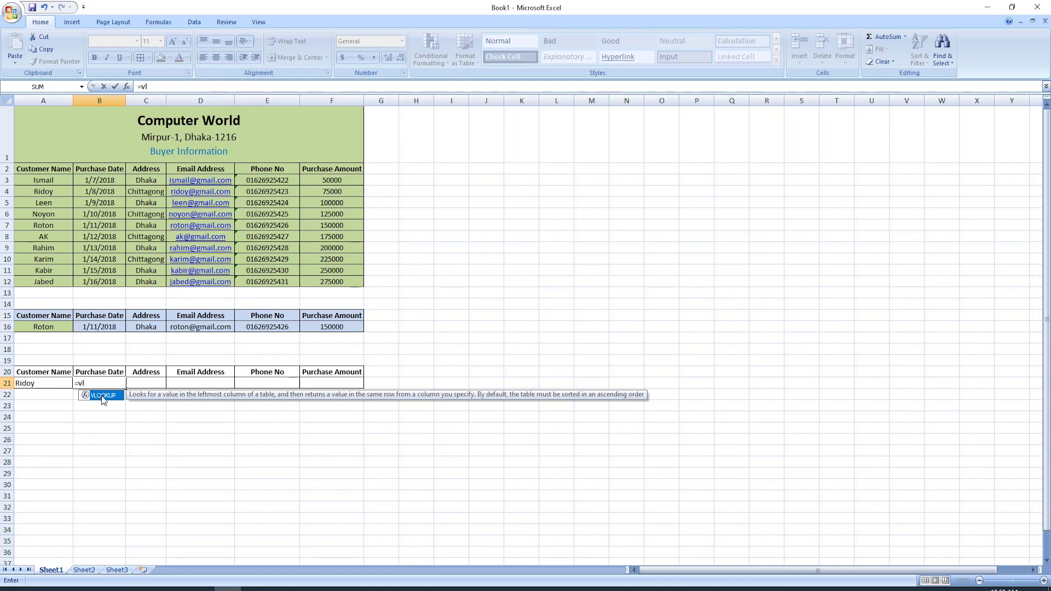
double_click(104, 401)
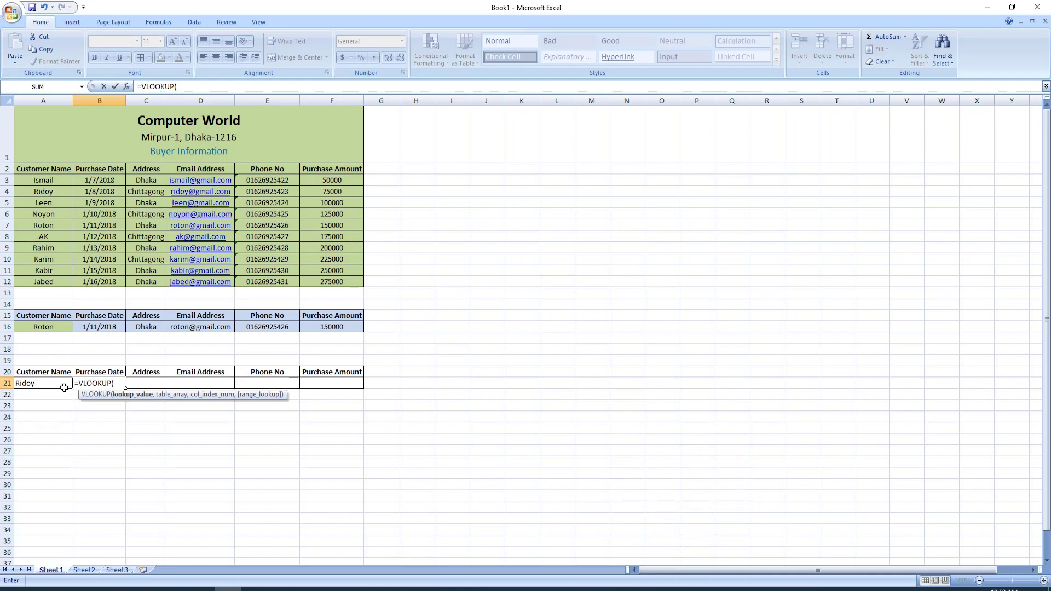
click(45, 383)
text(,)
Set the table array of the B21 formula to the absolute range $A$2:$F$12
drag(34, 168, 329, 280)
click(331, 281)
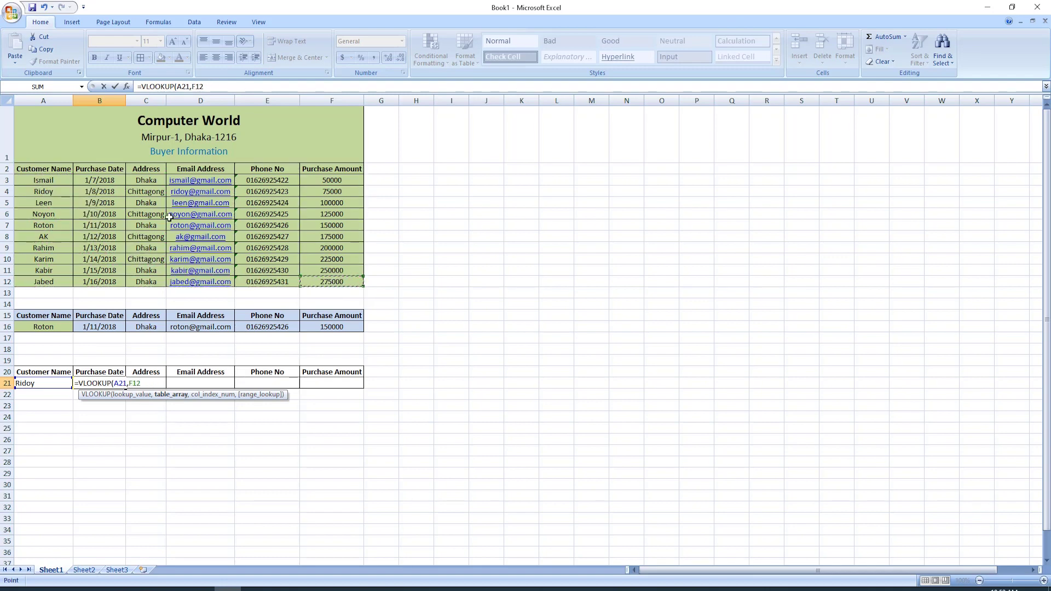
drag(48, 173, 341, 285)
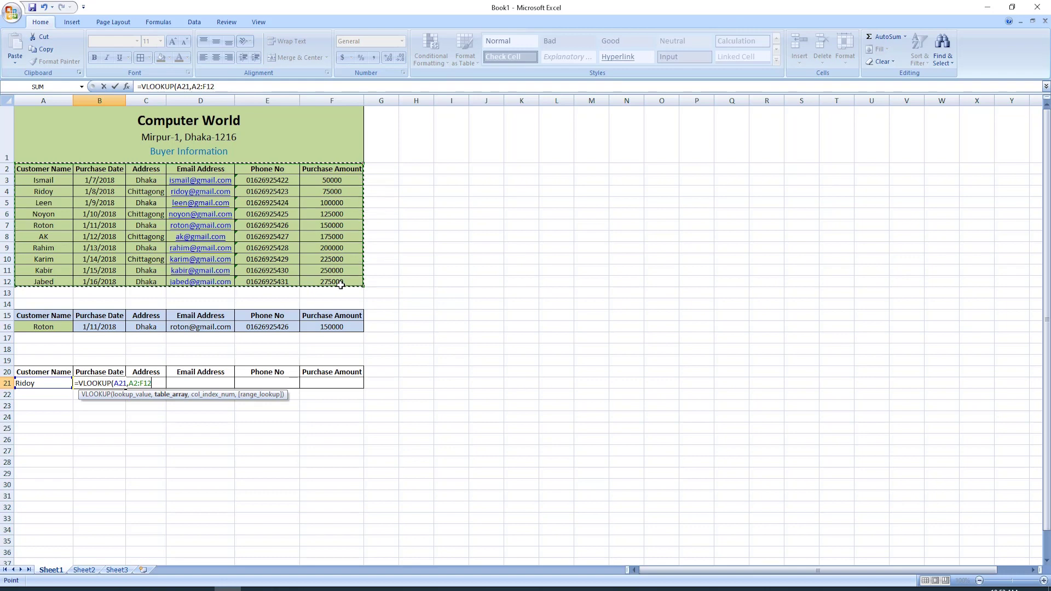
key(F4)
text(,)
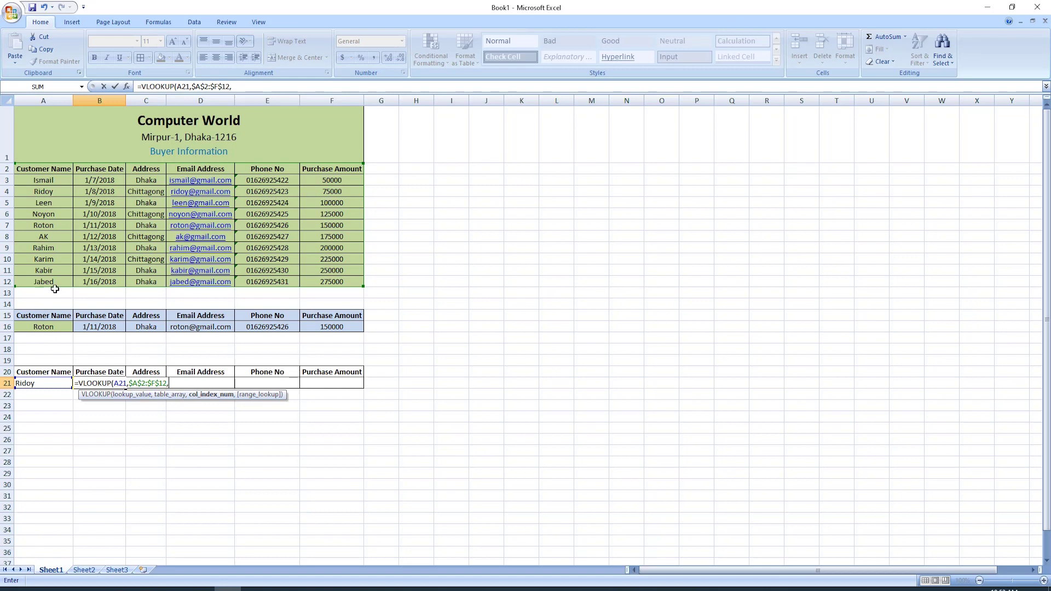
Complete the B21 VLOOKUP formula with column index 2 and FALSE for an exact match
drag(46, 162, 47, 163)
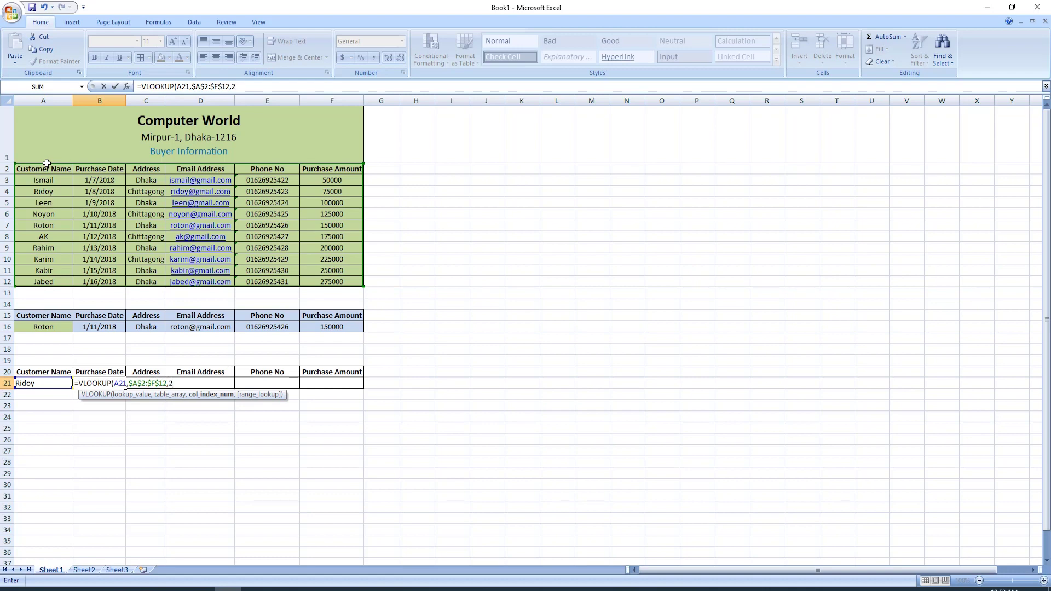
text(,)
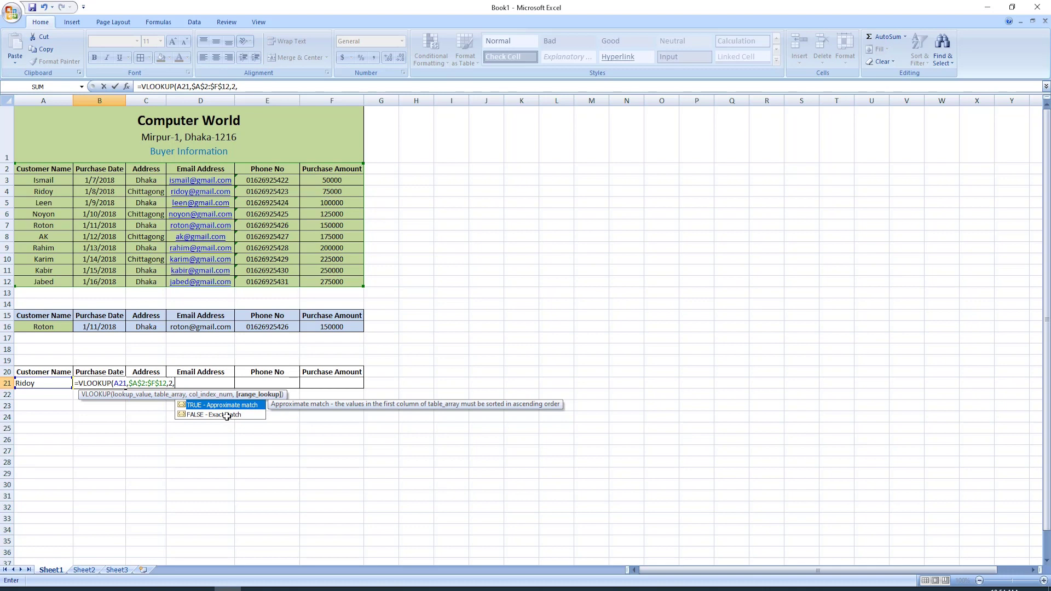
double_click(223, 415)
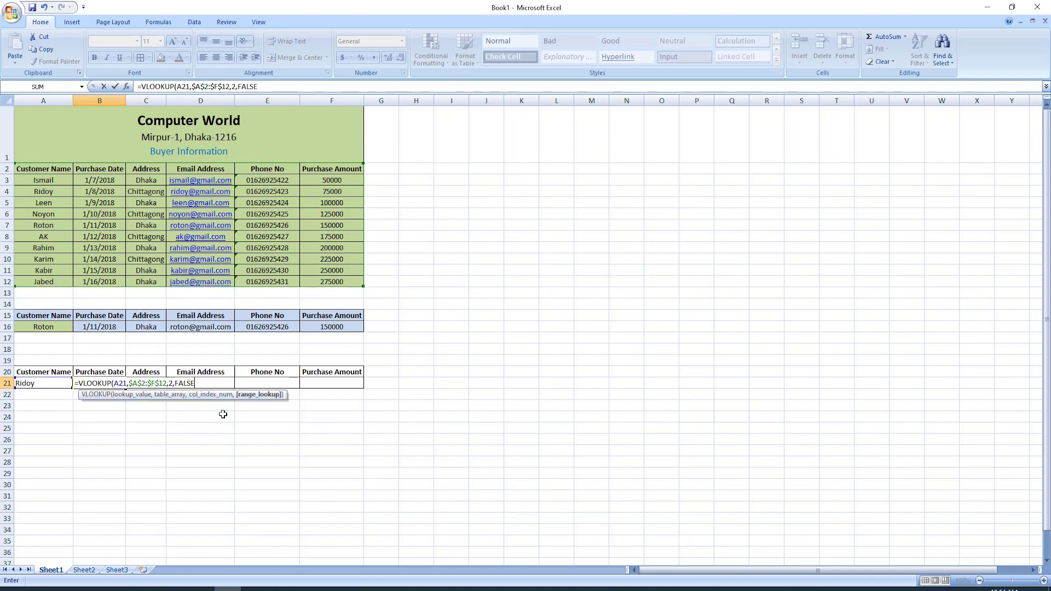
key(Return)
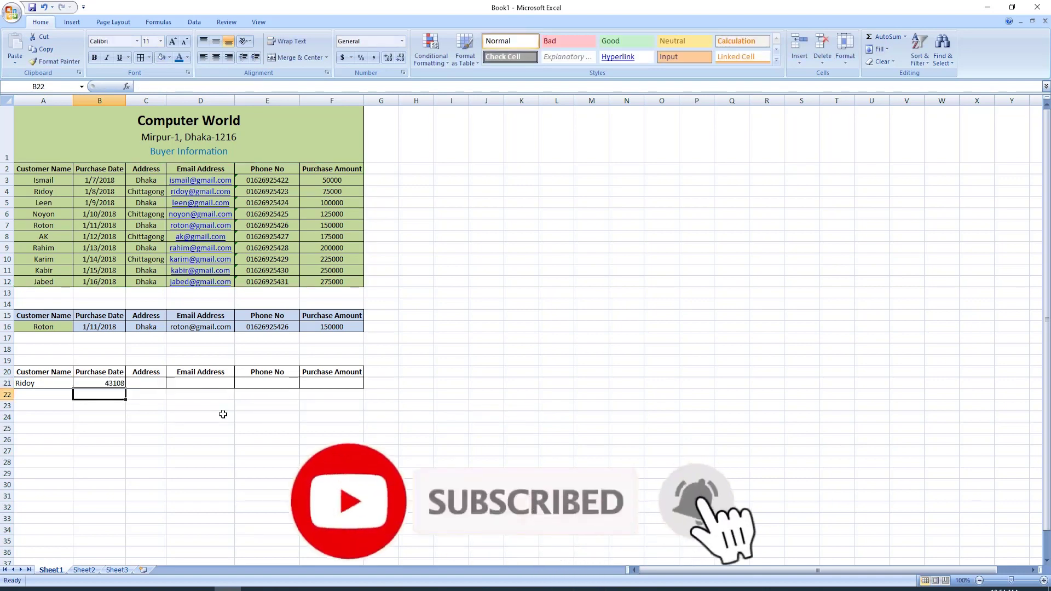
Format the Purchase Date result in cell B21 as a Short Date
click(110, 384)
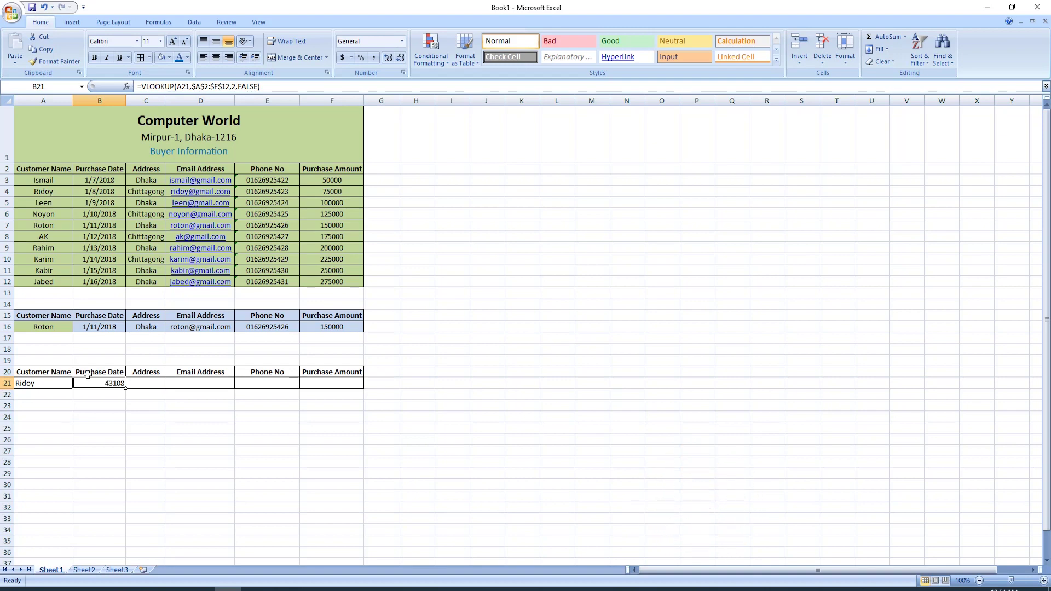
click(403, 41)
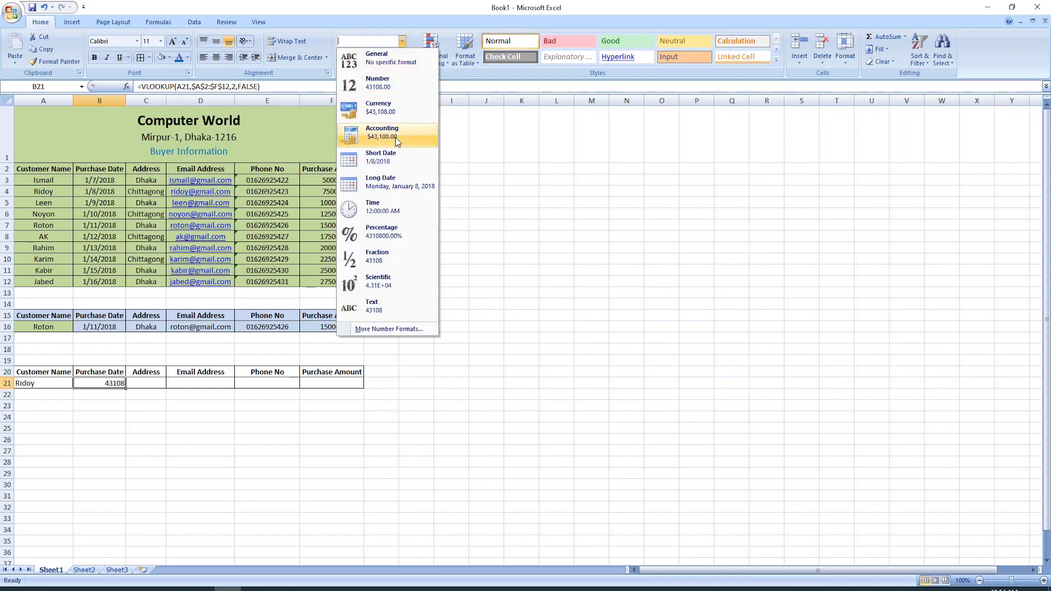
click(390, 158)
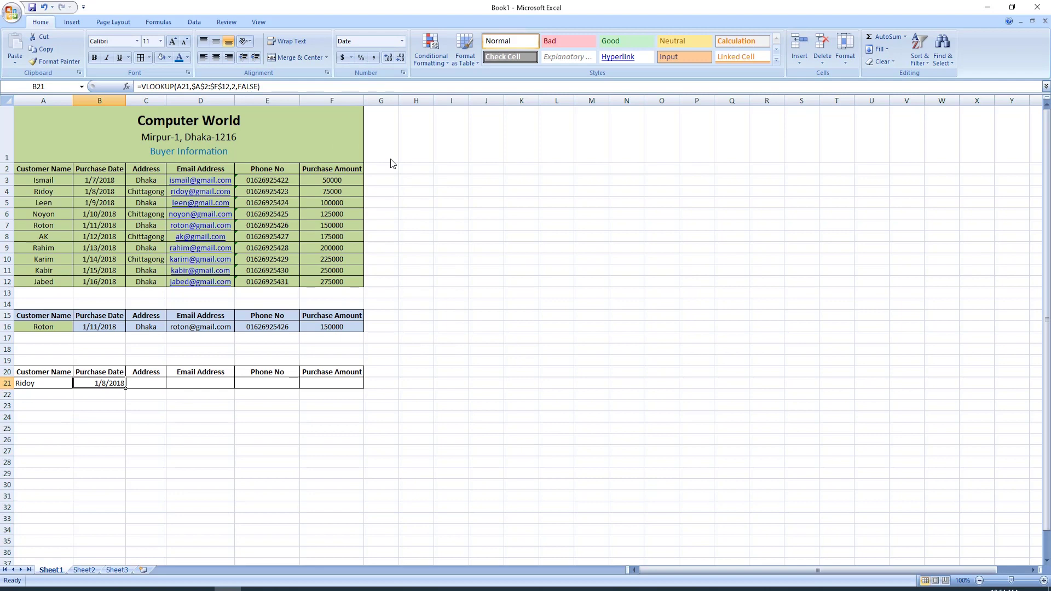
Enter a VLOOKUP formula in the Address cell C21 using A21, range $A$2:$F$12, column index 3 and FALSE for an exact match
click(145, 381)
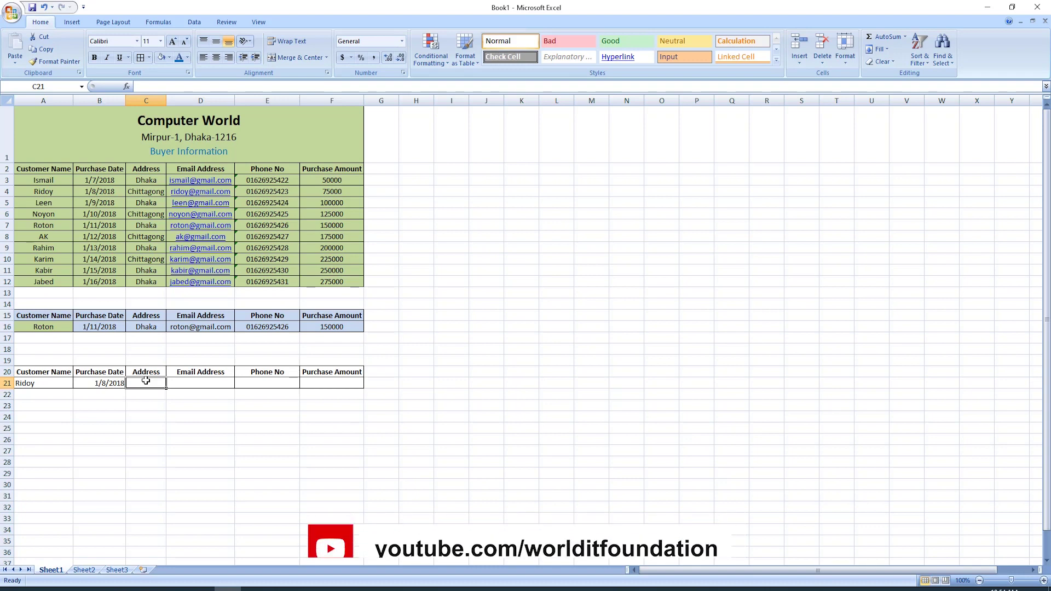
text(=vloo)
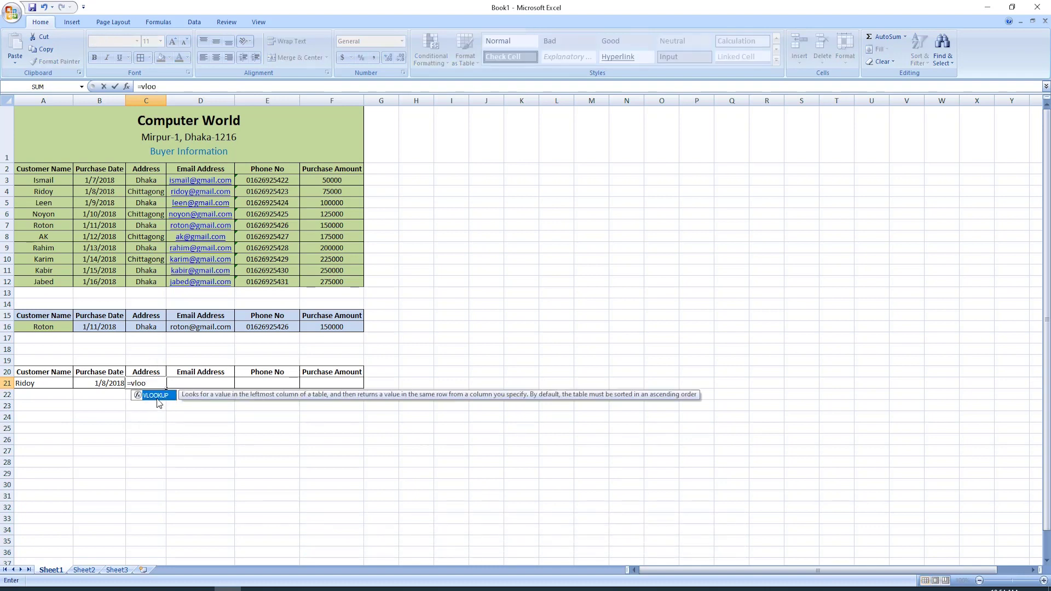
double_click(158, 396)
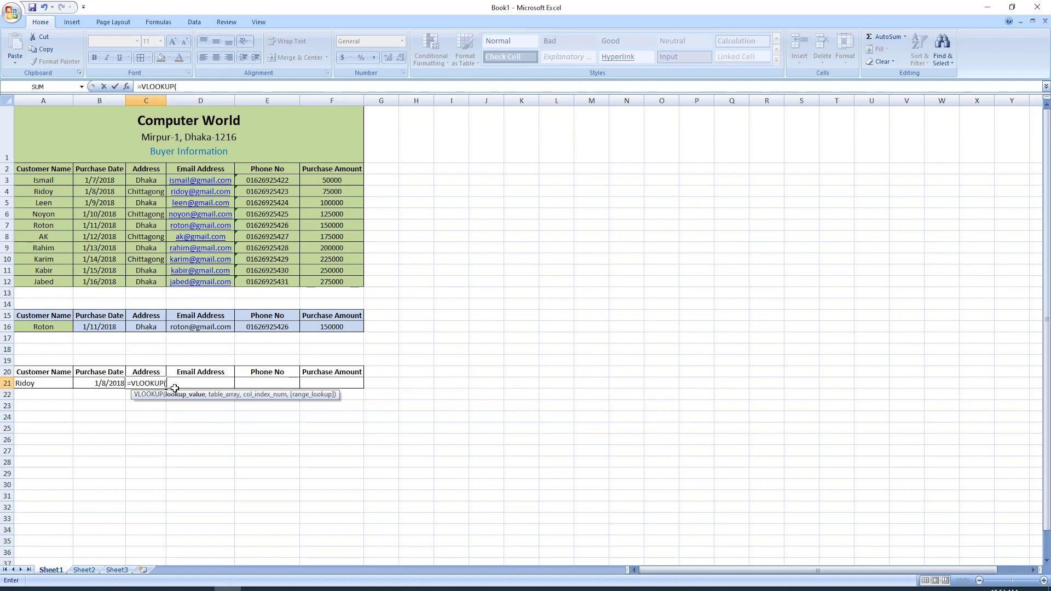
click(55, 384)
text(,)
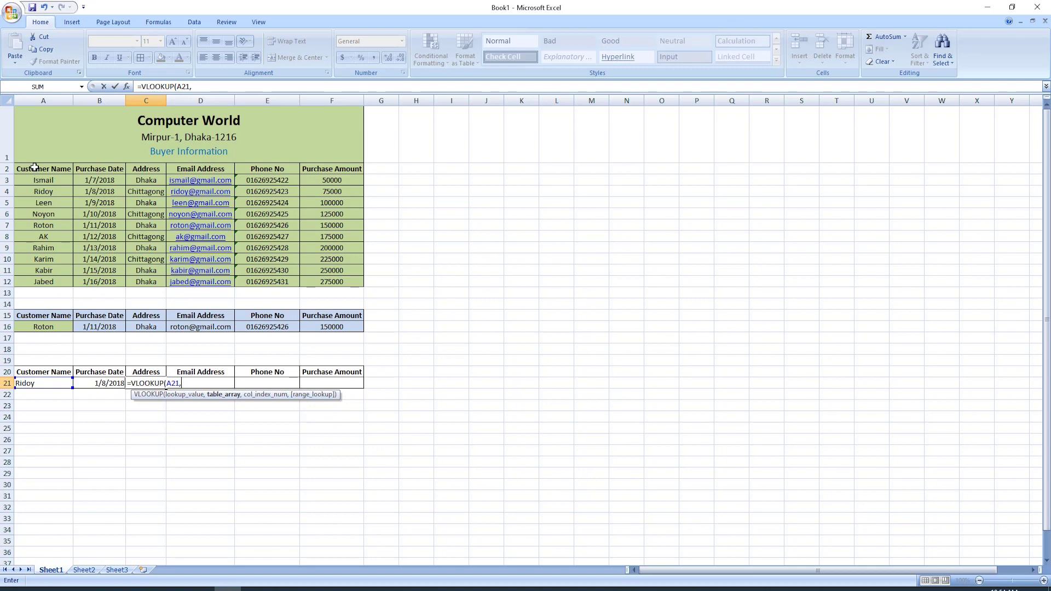
drag(35, 169, 357, 285)
key(F4)
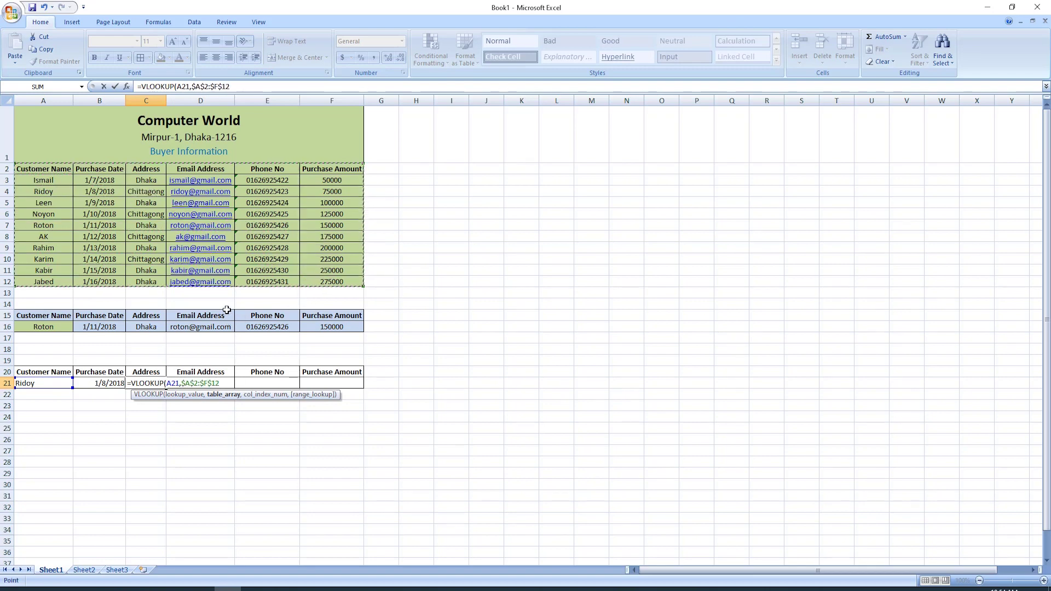
text(,)
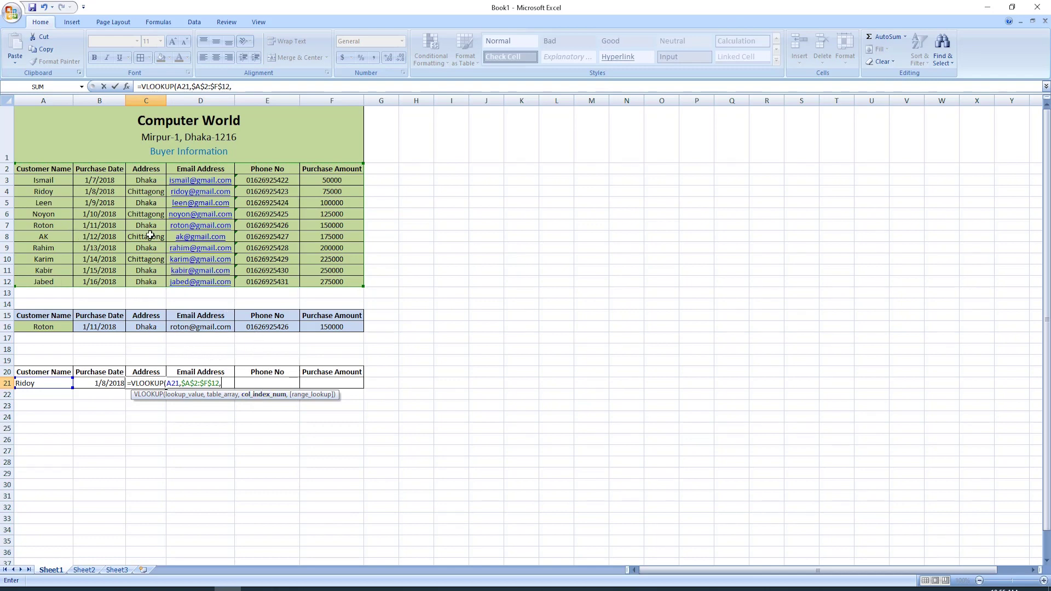
text(3,)
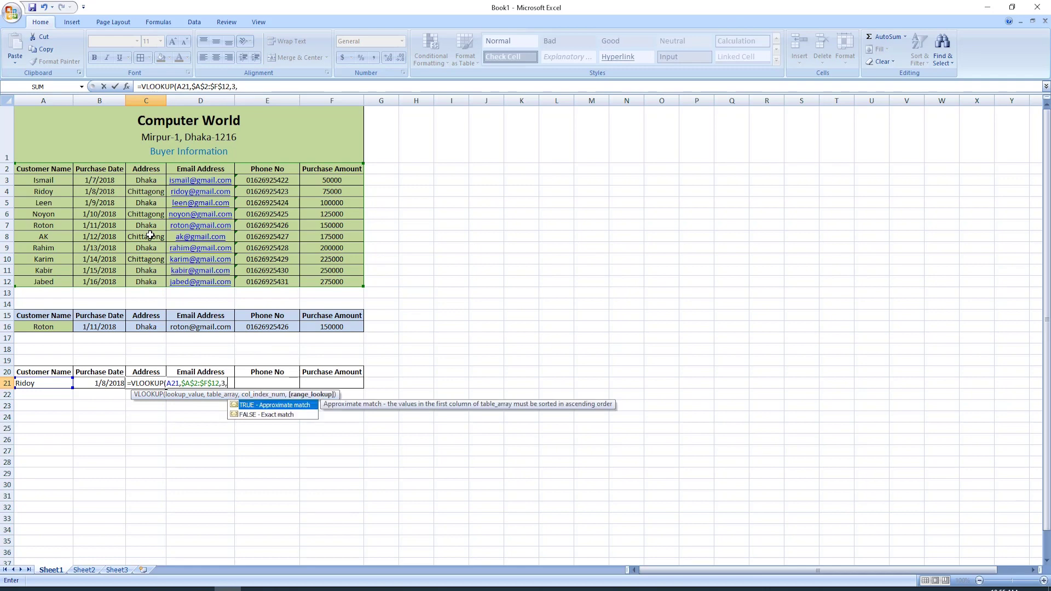
double_click(290, 418)
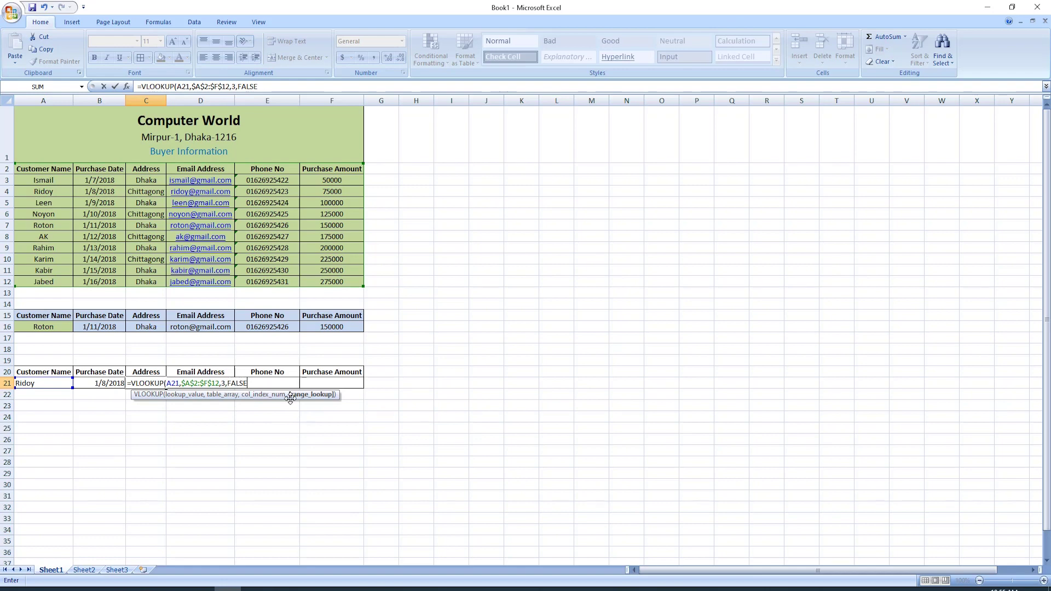
key(Return)
Enter an exact-match VLOOKUP in the Email Address cell D21 with lookup value A21, range $A$2:$F$12, column index 4 and FALSE
click(202, 382)
text(=)
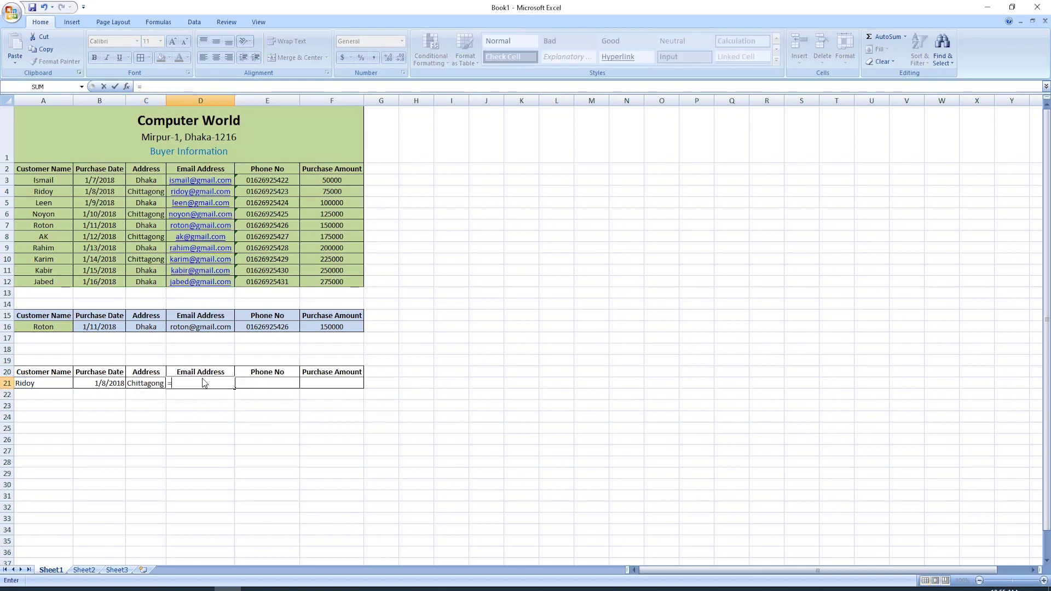
text(vlo)
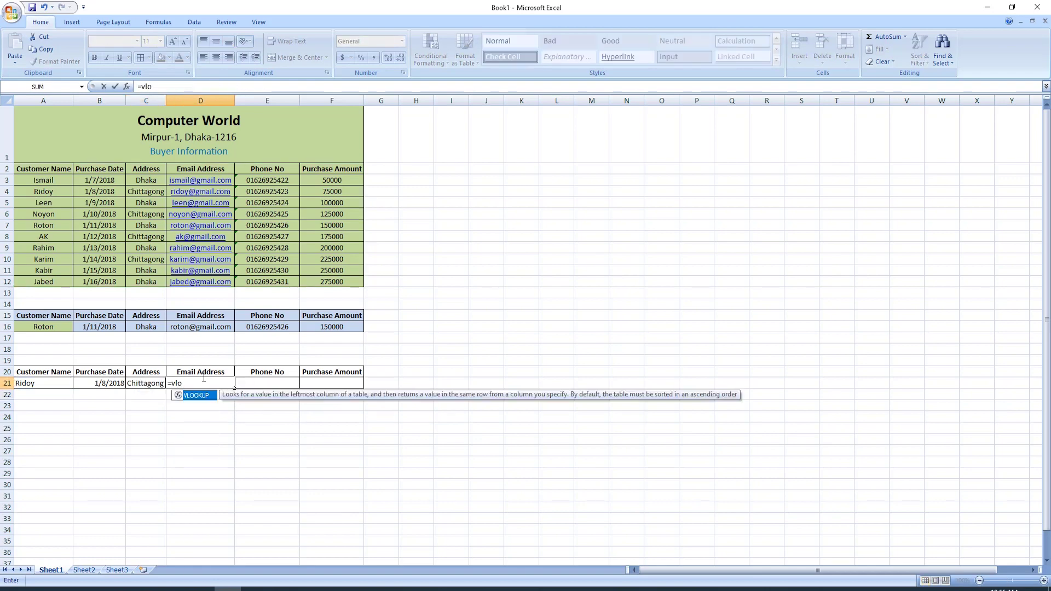
double_click(196, 393)
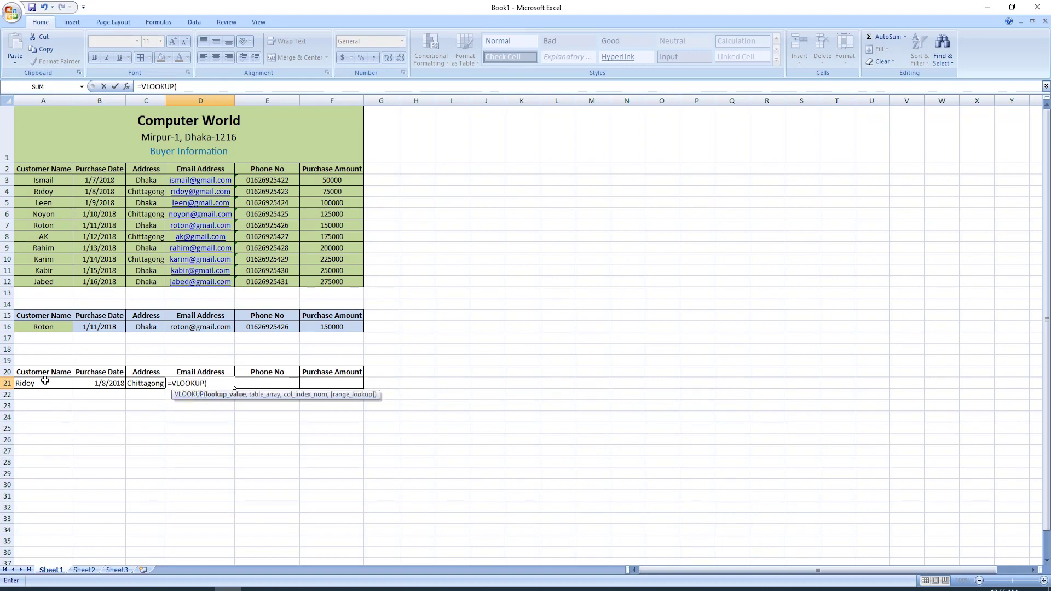
click(45, 382)
text(,)
drag(33, 171, 354, 284)
key(F4)
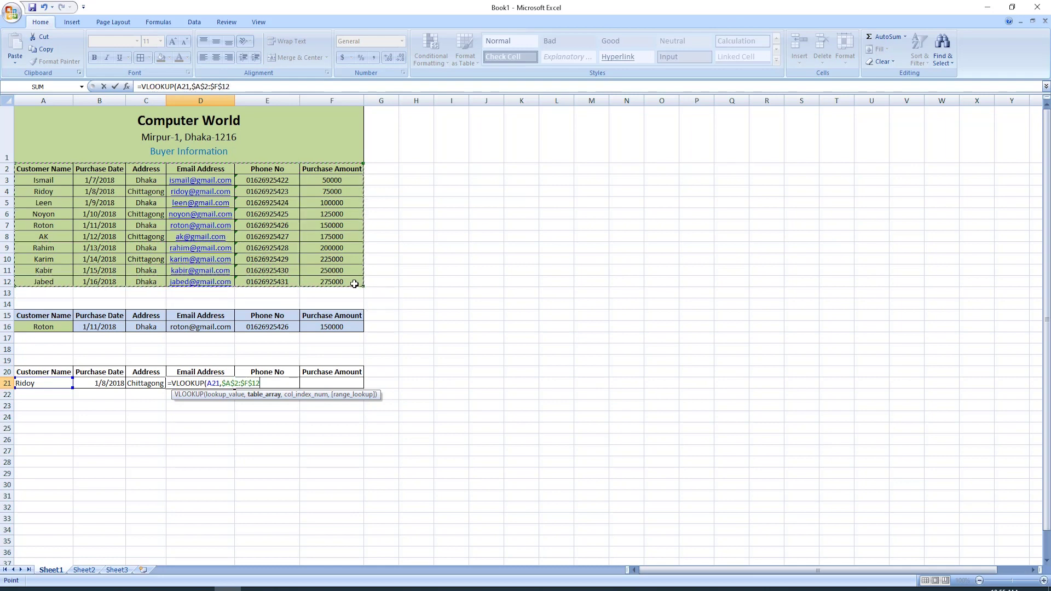
text(,)
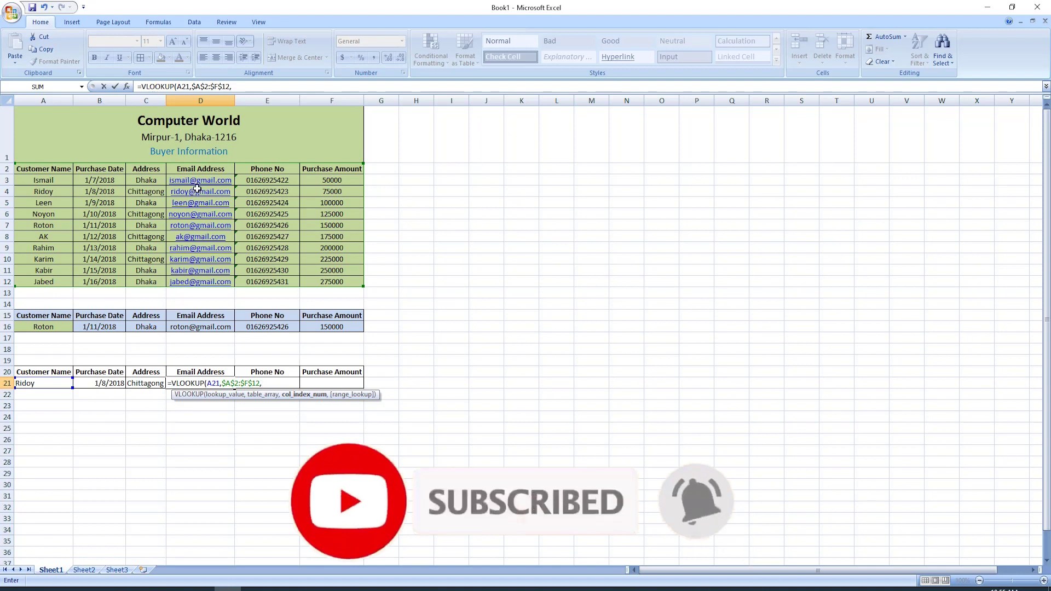
text(4,)
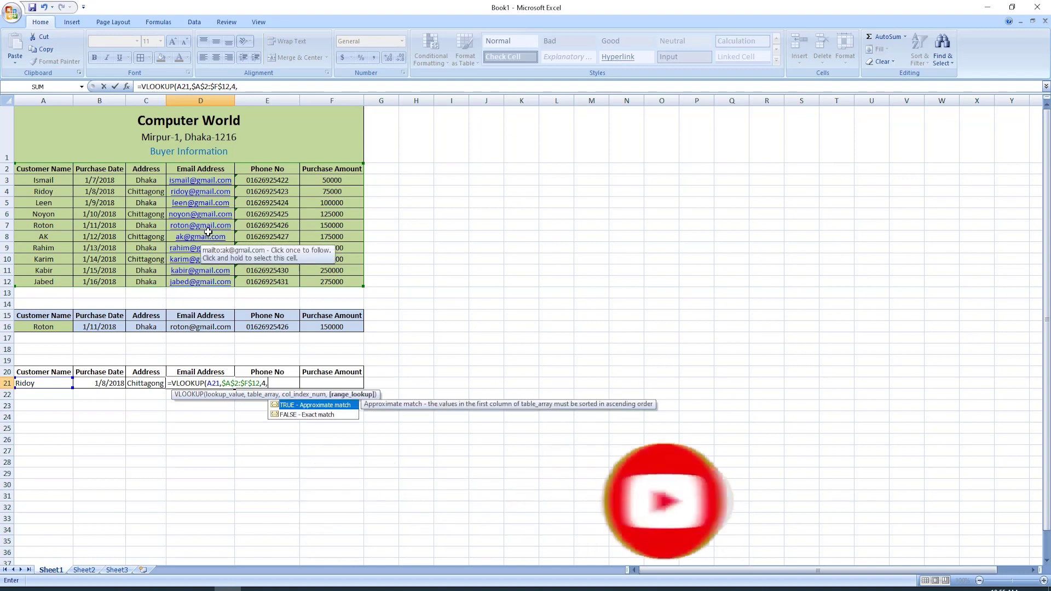
double_click(314, 415)
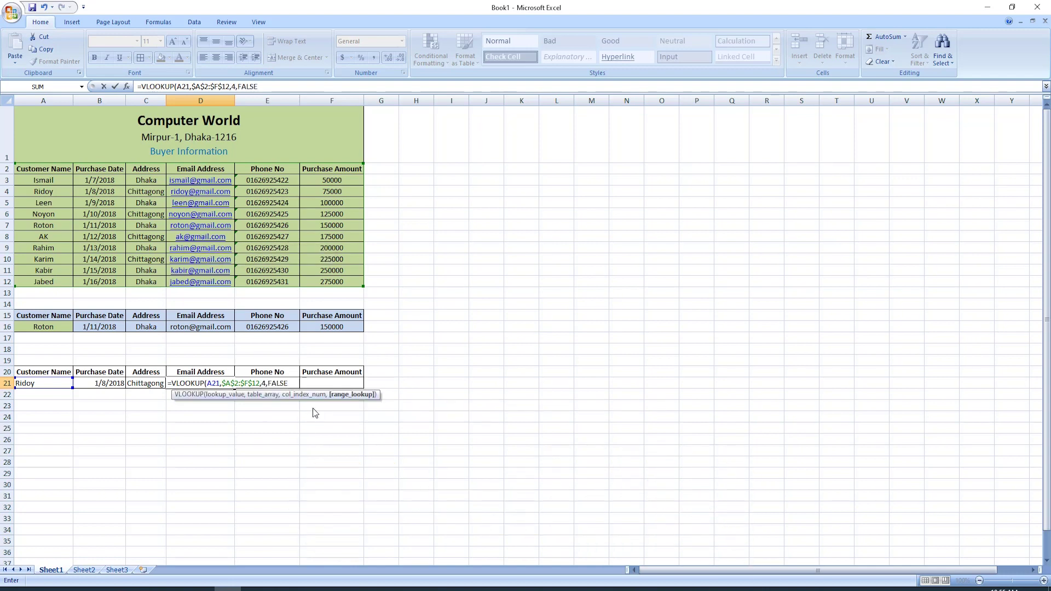
key(Return)
Enter an exact-match VLOOKUP in the Phone No cell E21 with lookup value A21, range $A$2:$F$12, column index 5 and FALSE
click(275, 384)
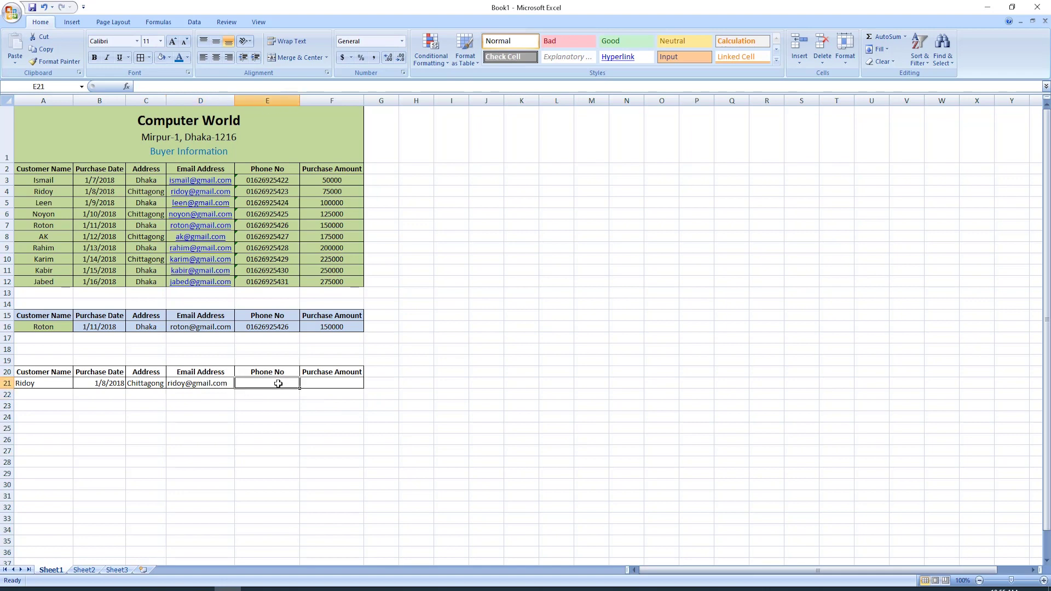
text(=vlo)
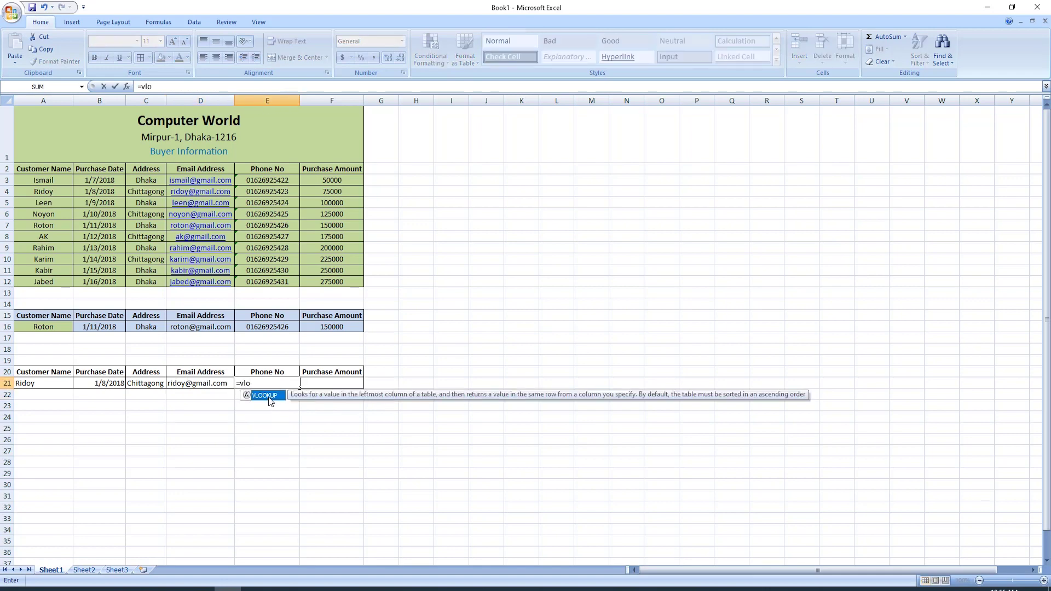
double_click(271, 396)
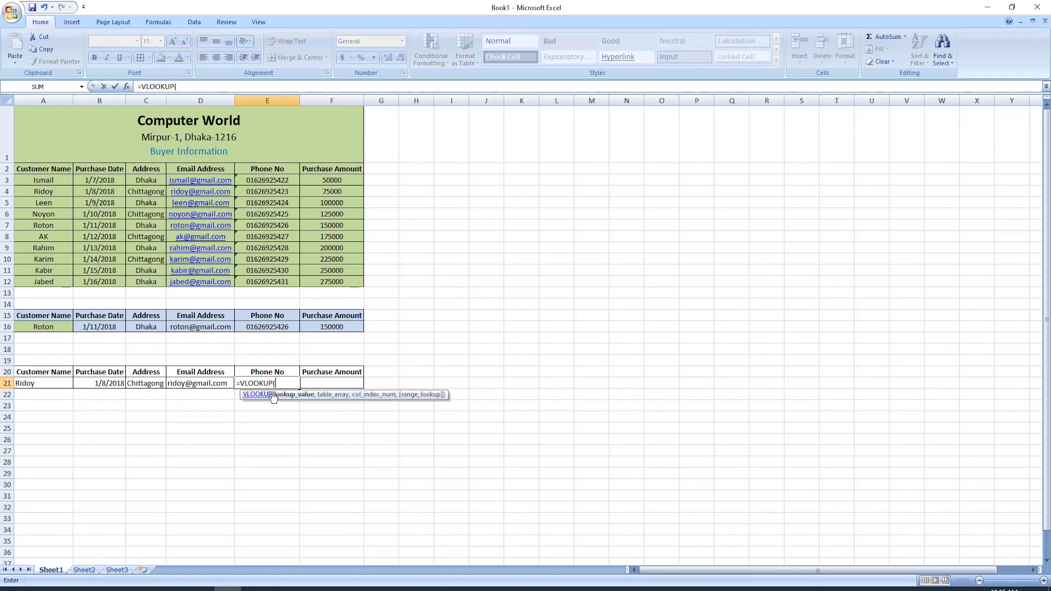
click(61, 382)
text(,)
drag(31, 169, 321, 283)
key(F4)
text(,)
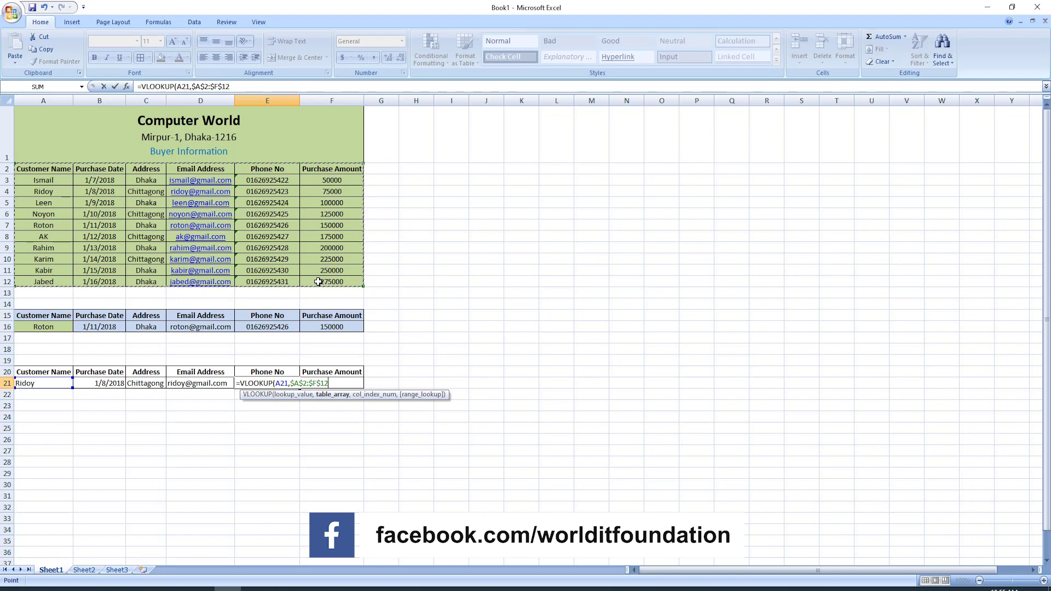
text(5)
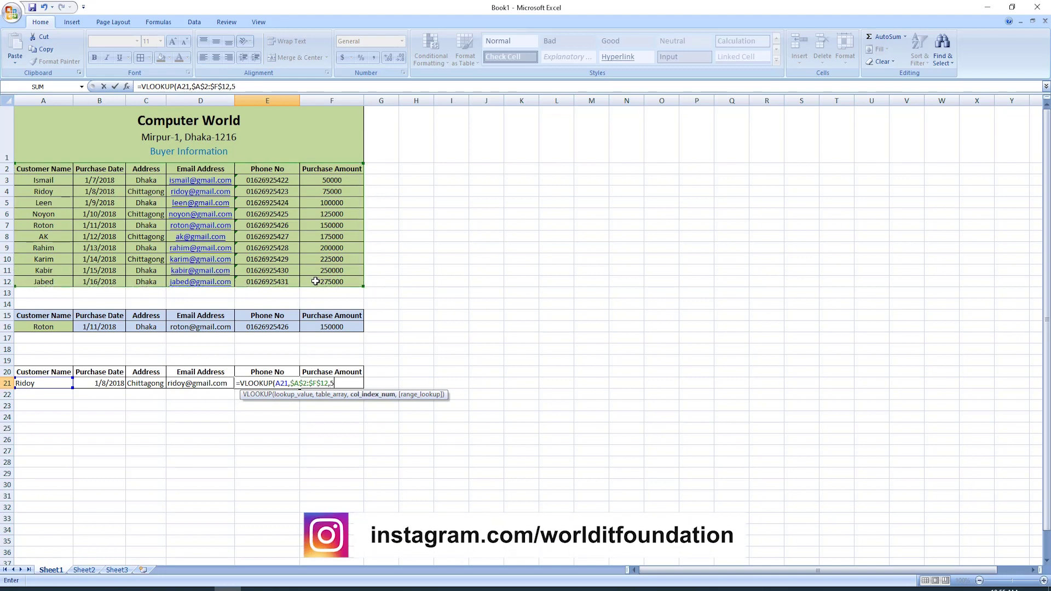
text(,)
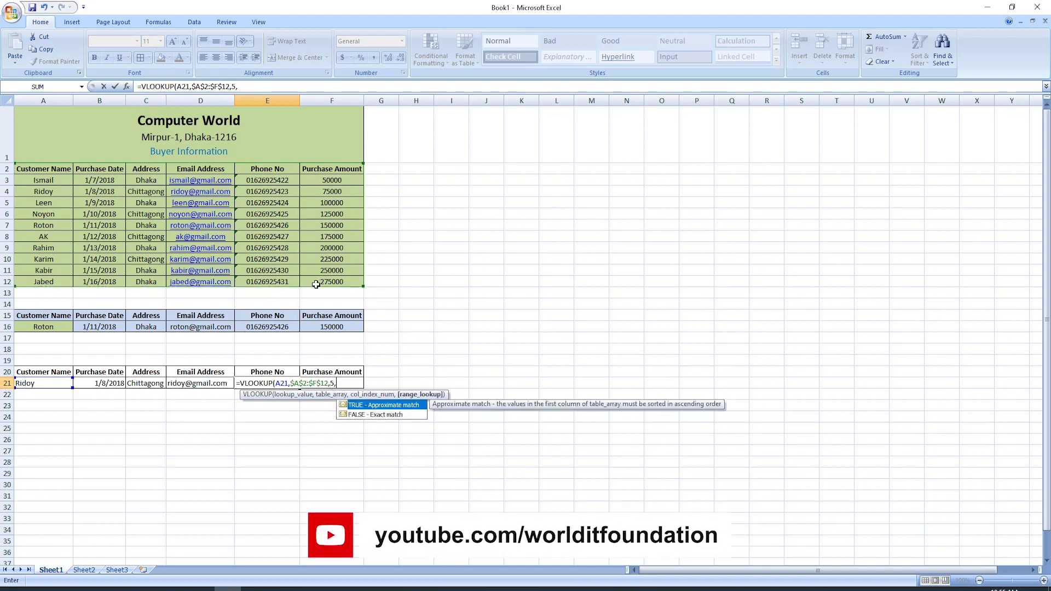
double_click(375, 415)
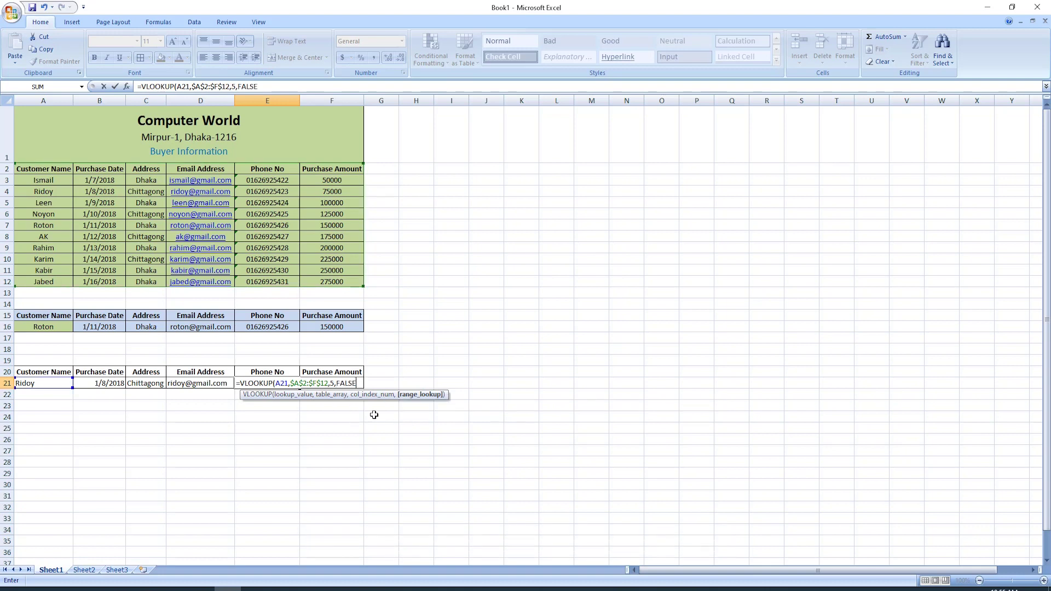
key(Return)
Enter an exact-match VLOOKUP in the Purchase Amount cell F21 with lookup value A21, range $A$2:$F$12, column index 6 and FALSE
click(331, 383)
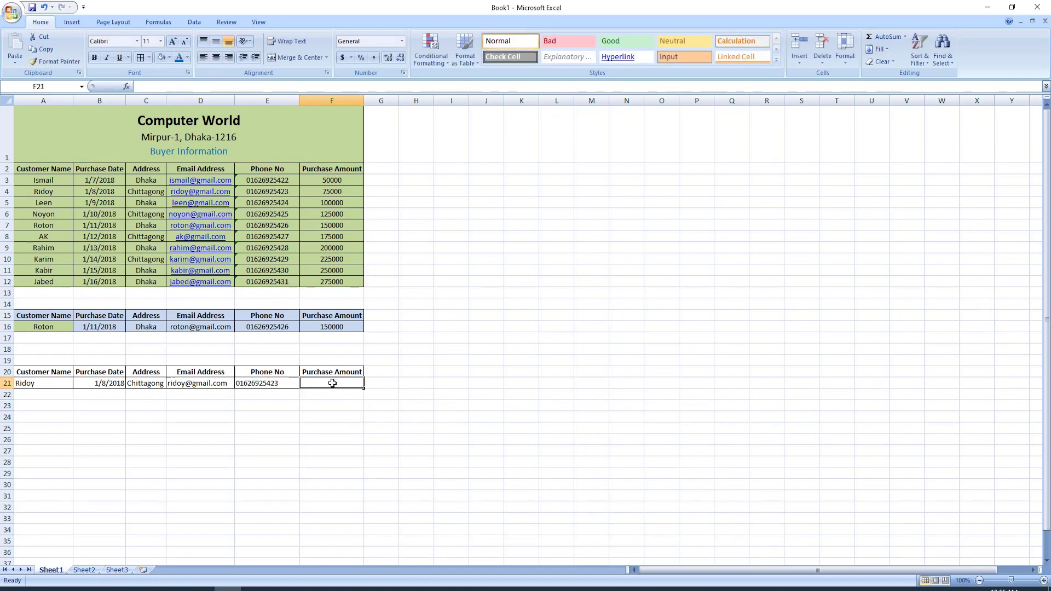
text(=)
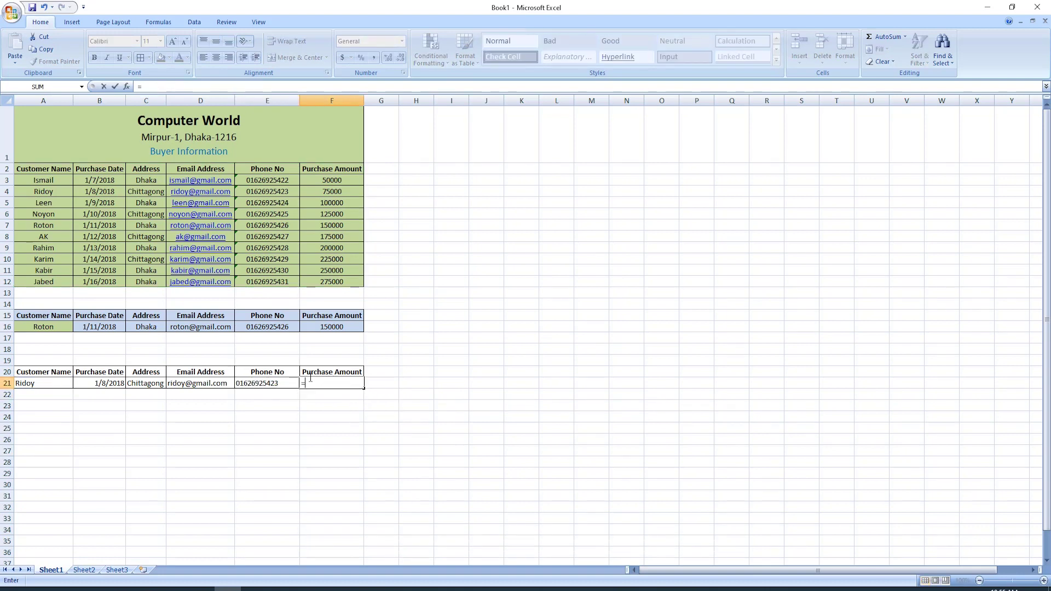
text(vlo)
double_click(322, 397)
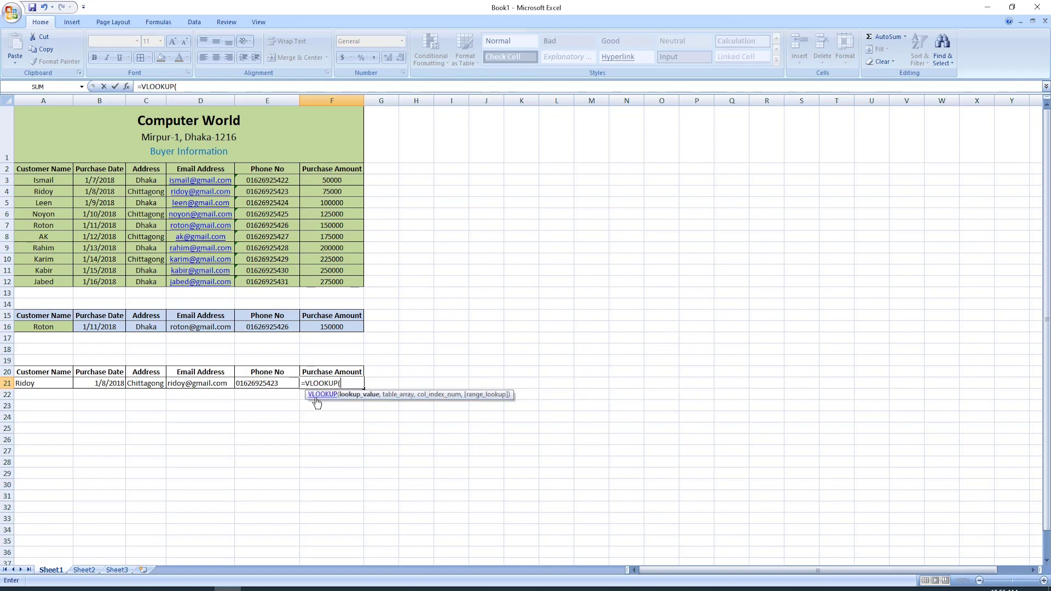
click(41, 384)
text(,)
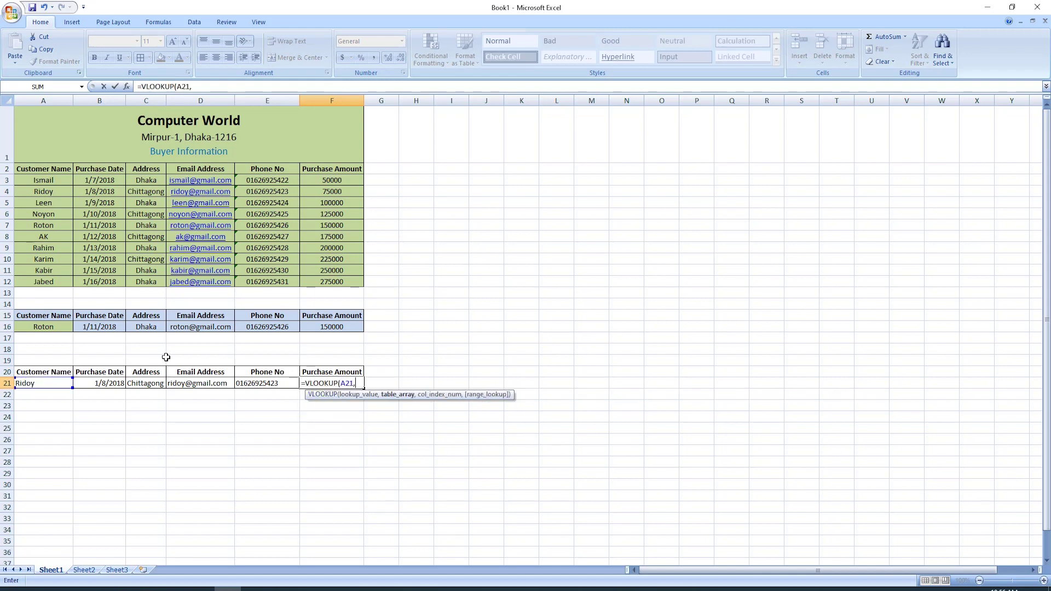
drag(24, 169, 324, 280)
key(F4)
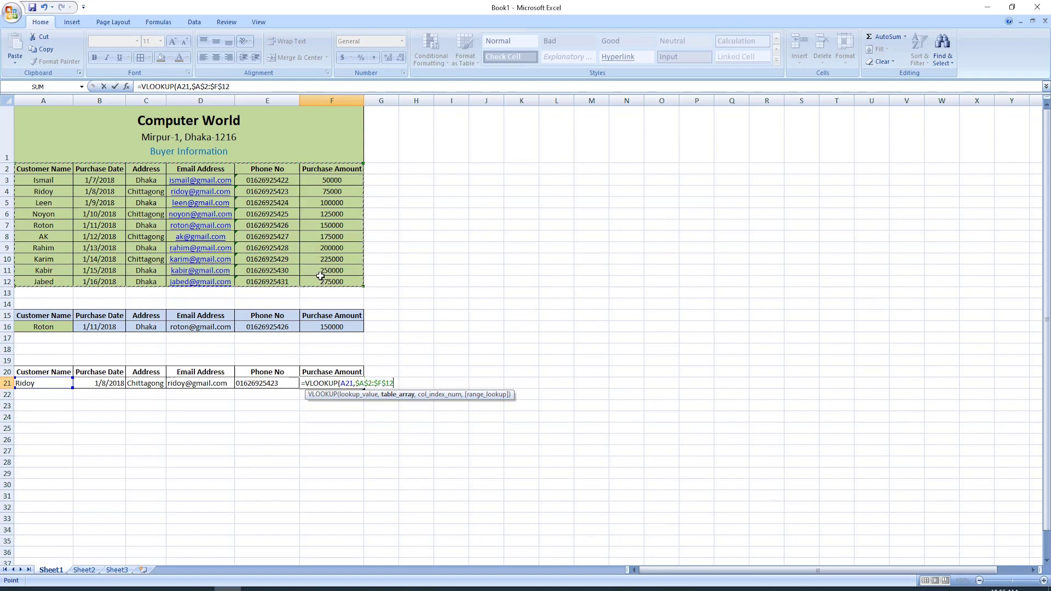
text(,6)
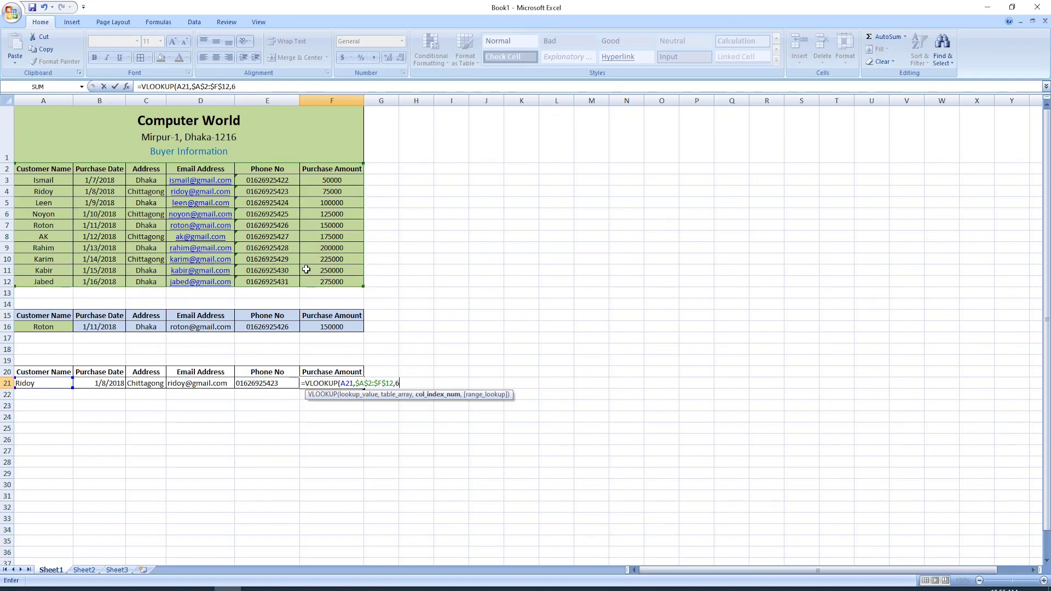
text(,)
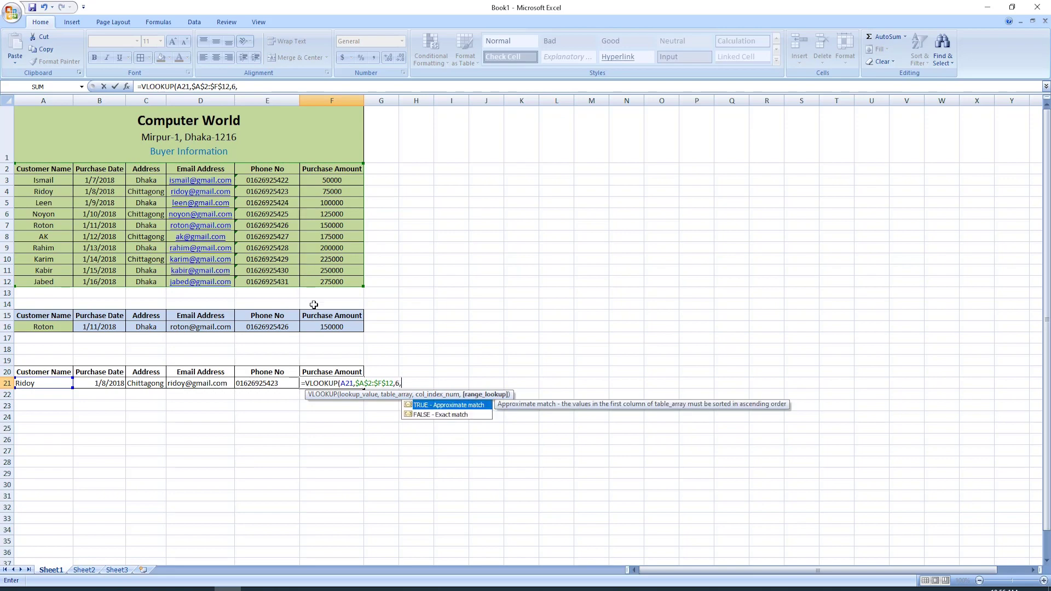
double_click(423, 415)
key(Return)
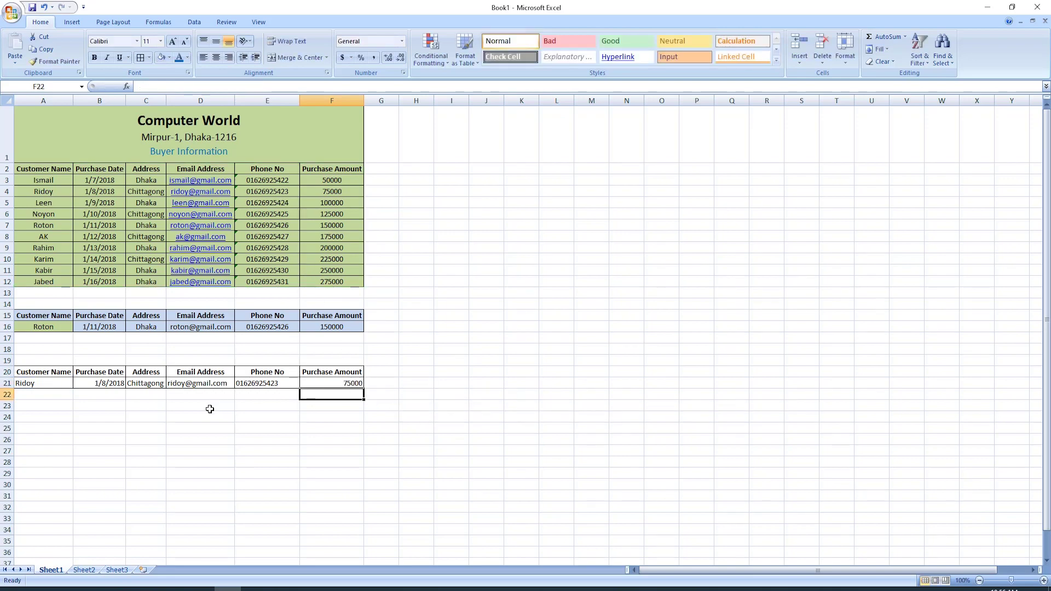